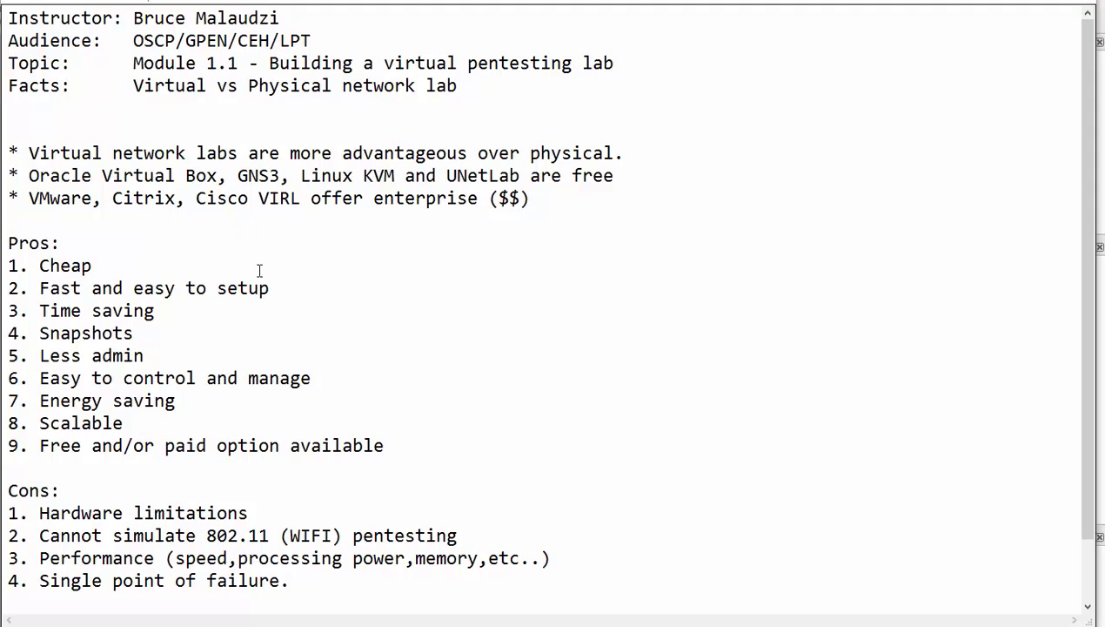
Step: Highlight the Pros: Cheap, Fast and easy to setup, Snapshots, Less admin, Energy saving, Scalable, Free/paid options
drag(106, 264, 37, 266)
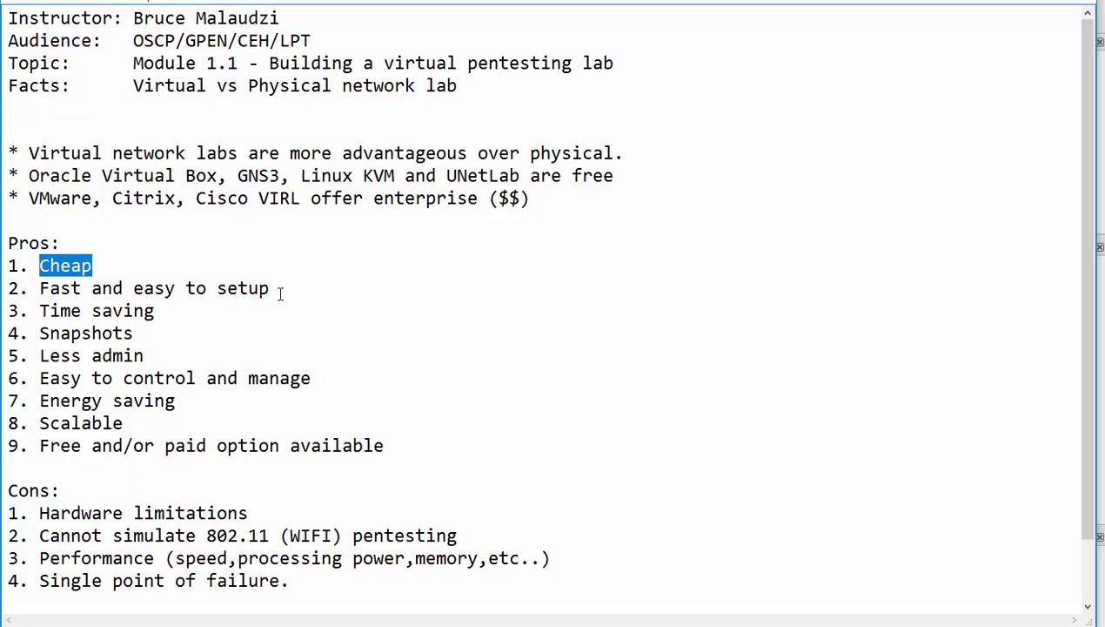
drag(292, 294, 53, 290)
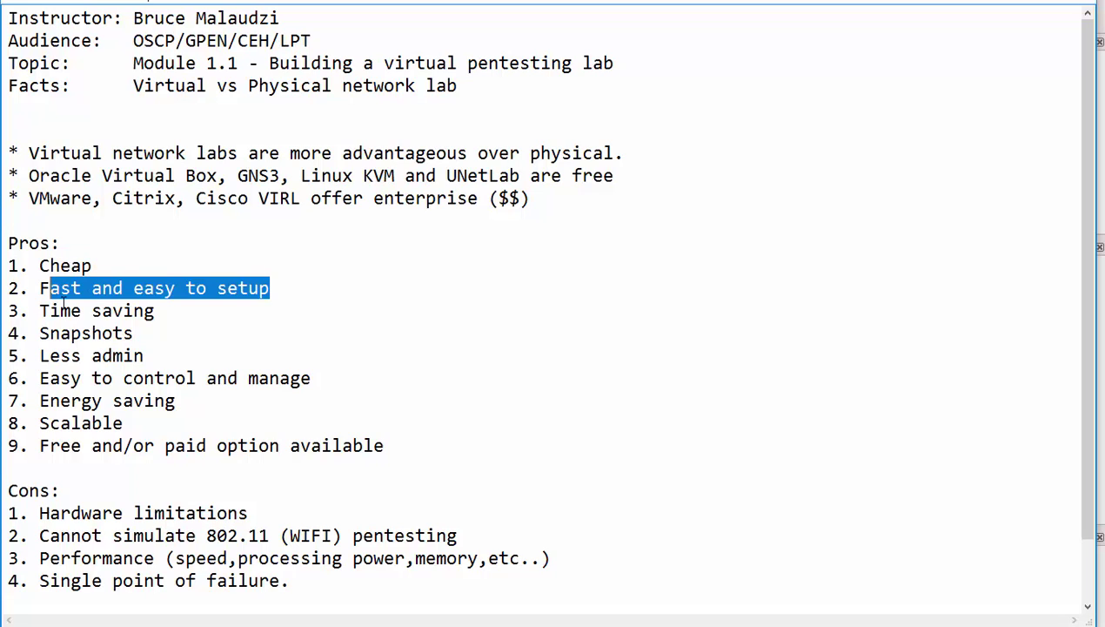
drag(133, 334, 31, 333)
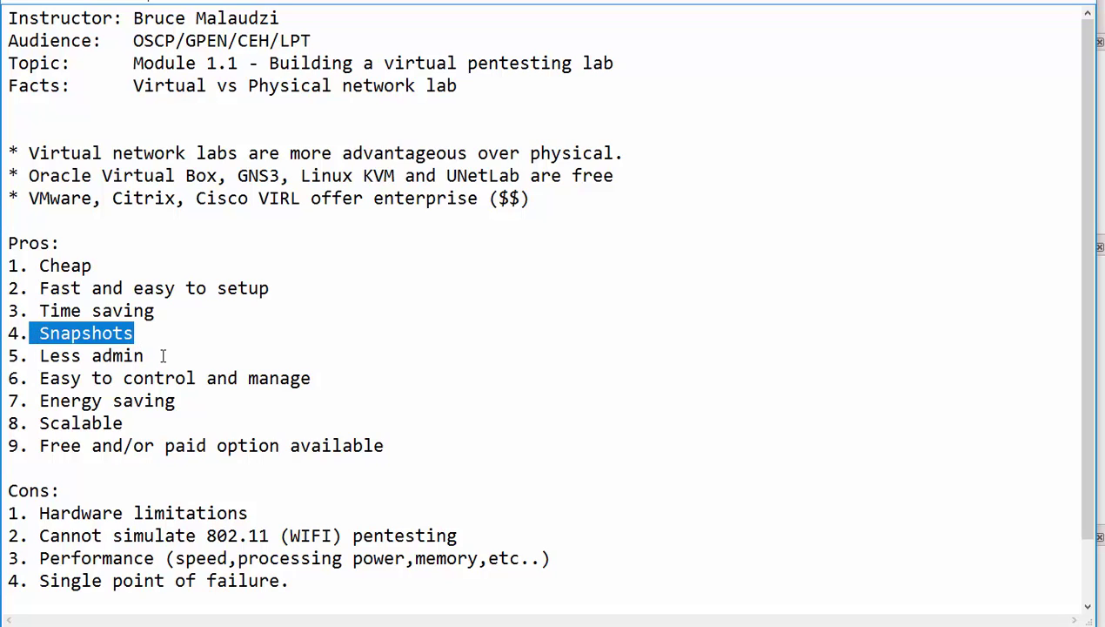
drag(144, 357, 29, 359)
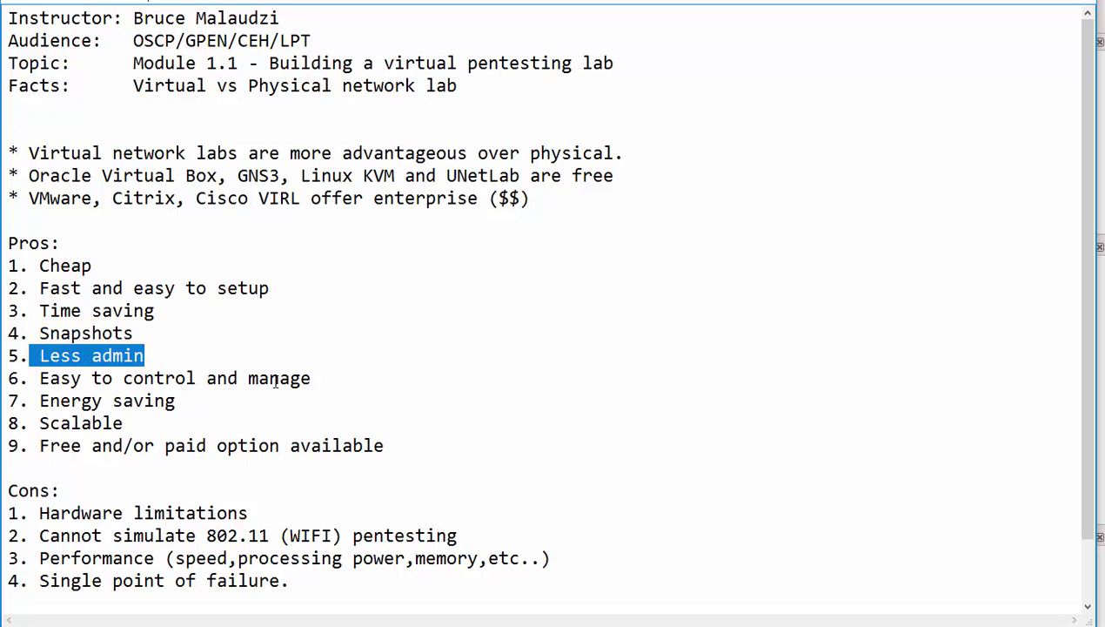
drag(322, 380, 39, 402)
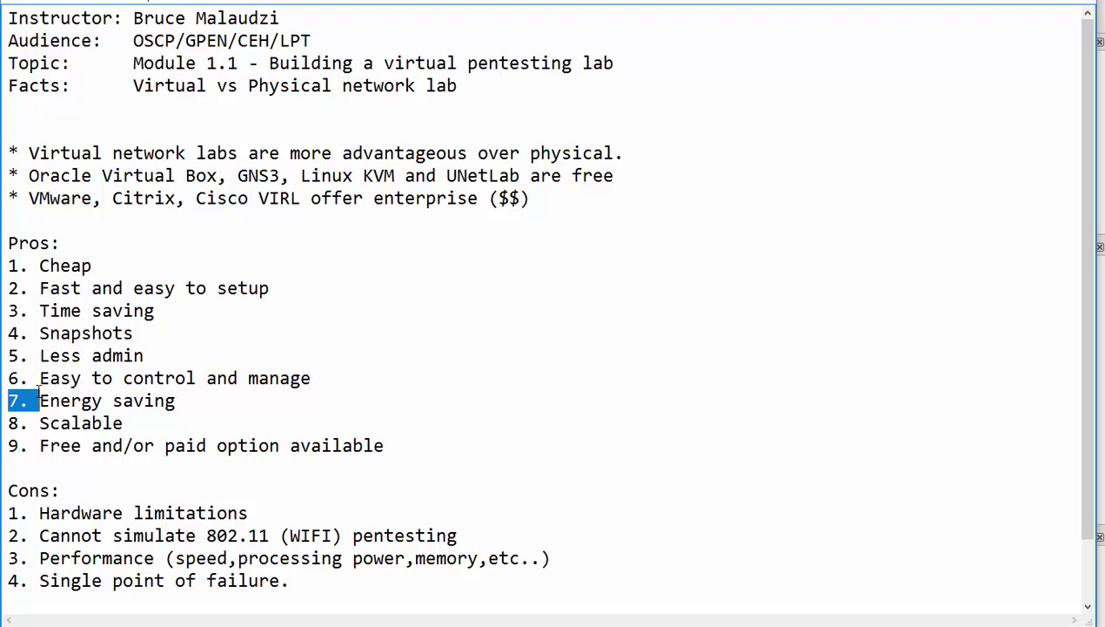
drag(217, 392, 48, 400)
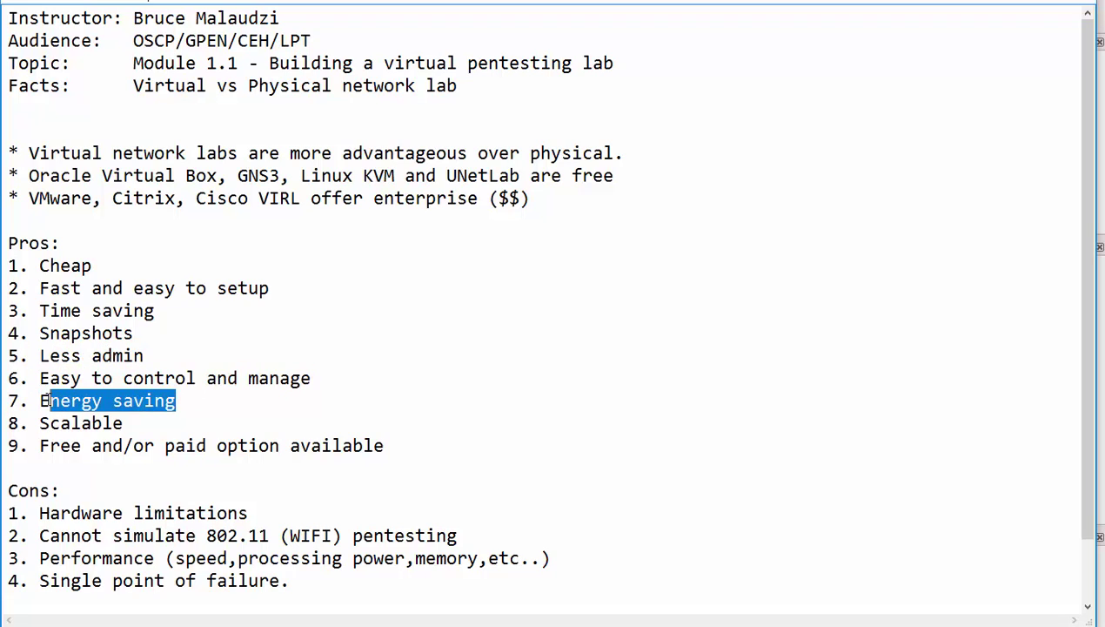
drag(148, 422, 29, 423)
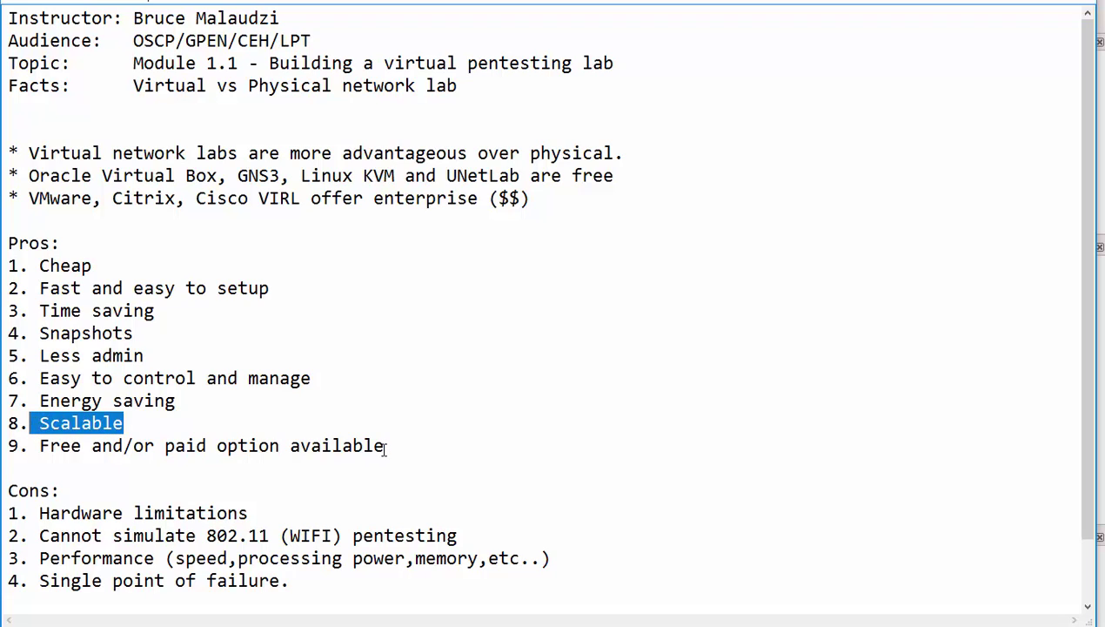
drag(385, 446, 41, 447)
Step: Highlight the Cons: Hardware limitations, 802.11 (WiFi) pentesting, Performance, and Single point of failure
scroll(41, 445, down, 1)
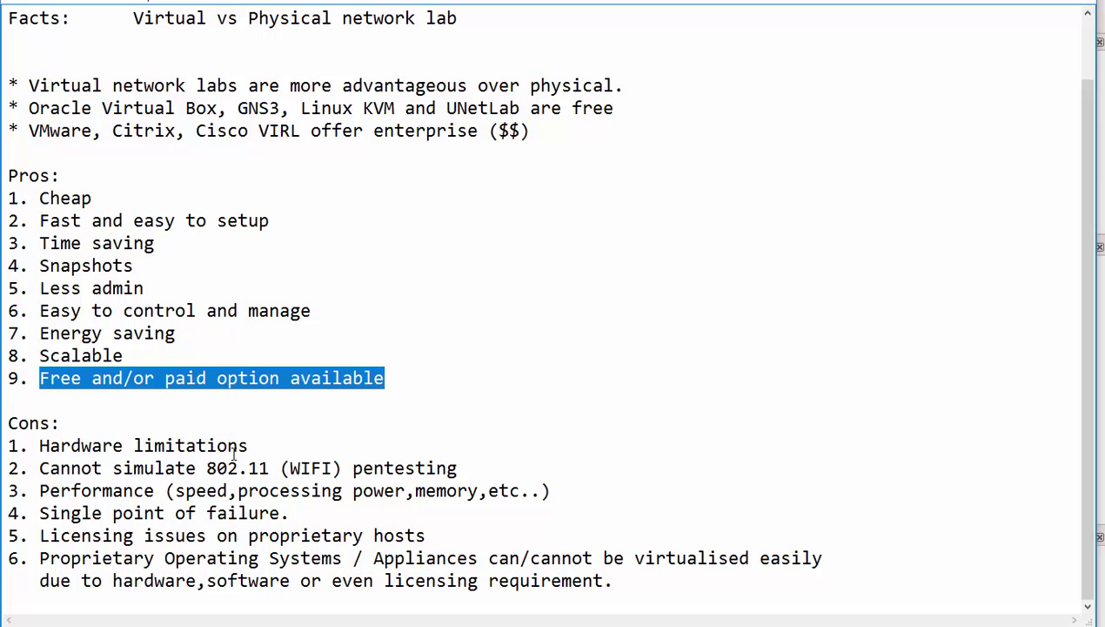
drag(258, 446, 29, 449)
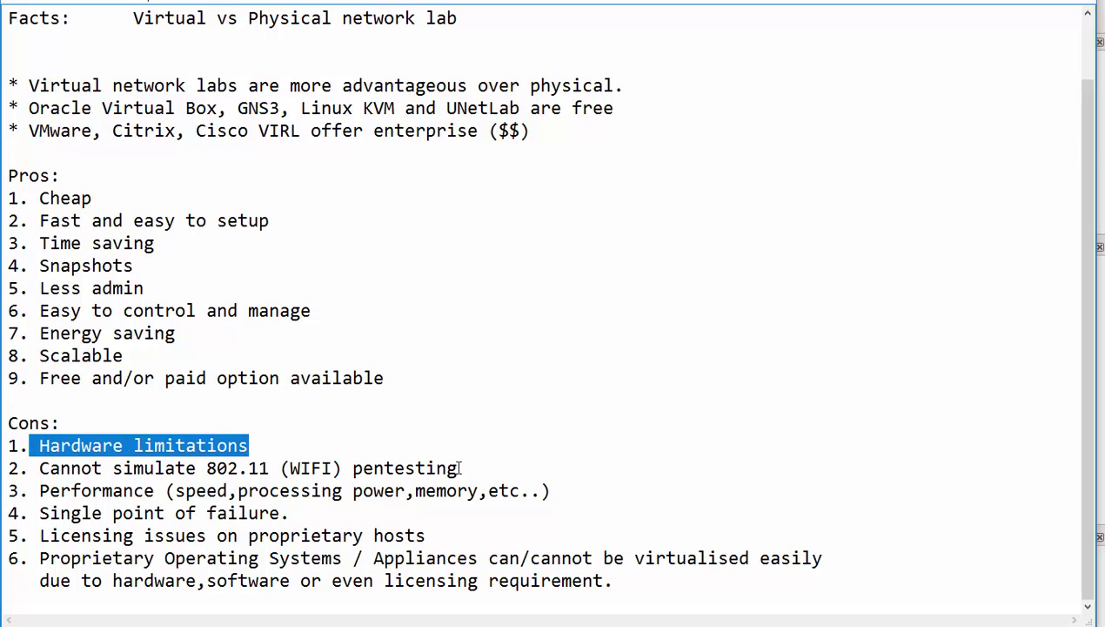
drag(467, 468, 42, 470)
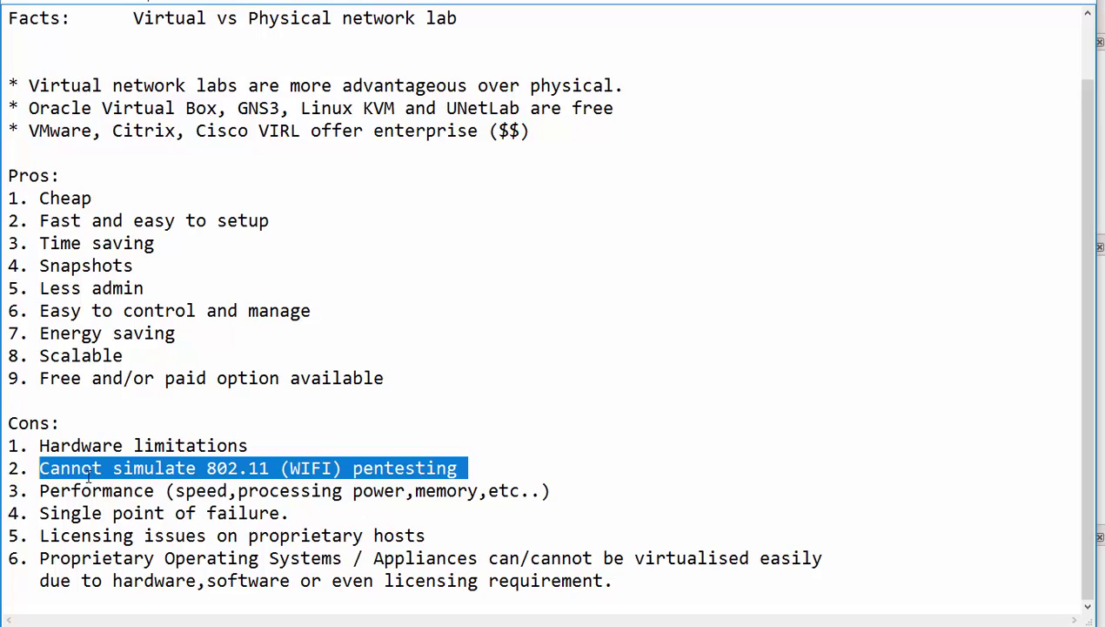
click(551, 493)
drag(539, 493, 39, 493)
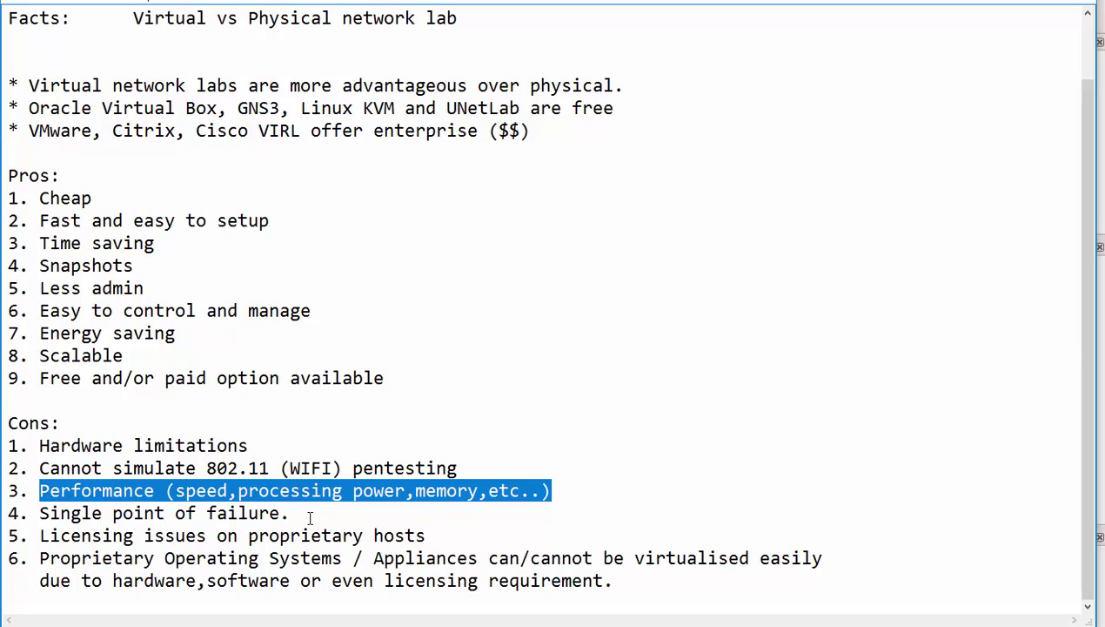
drag(294, 514, 35, 513)
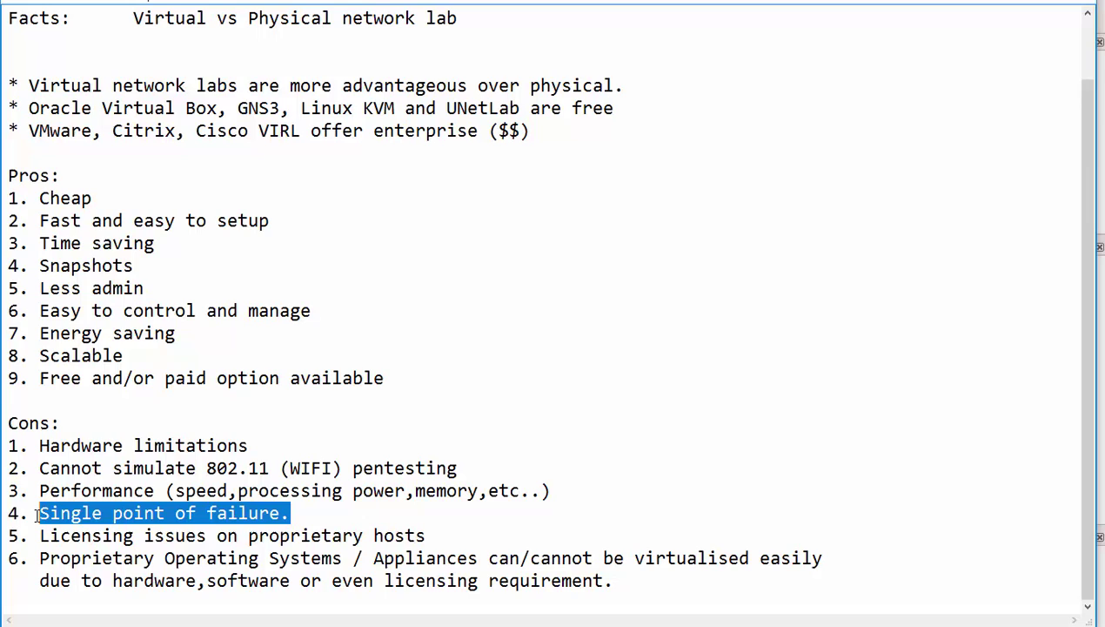
Step: Highlight the Cons about licensing issues and proprietary operating systems on proprietary hosts
click(429, 534)
drag(8, 558, 111, 558)
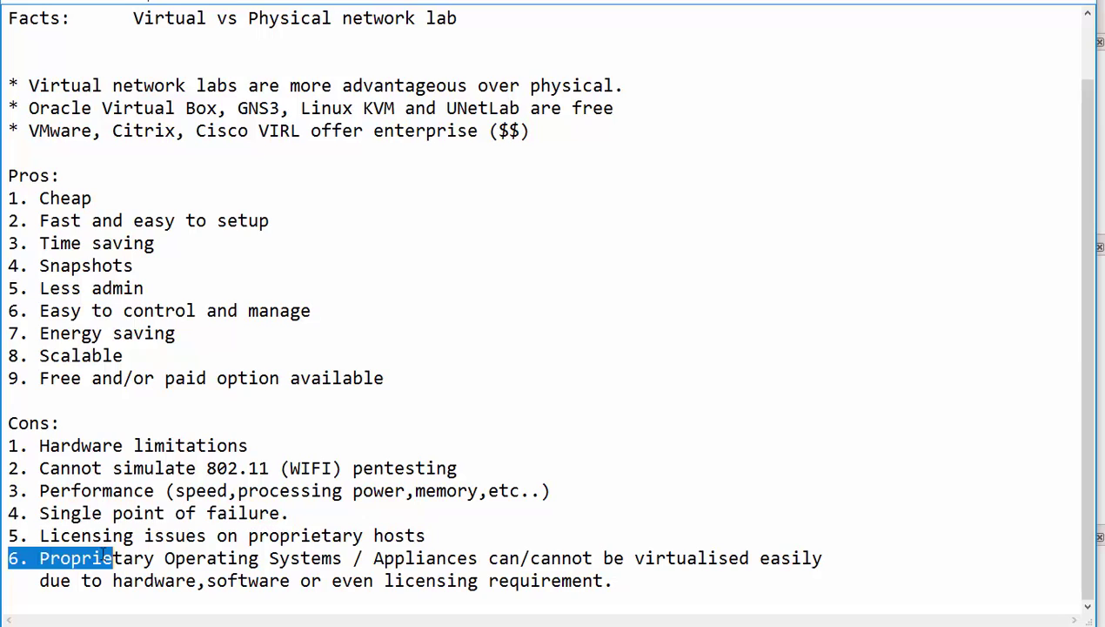
drag(425, 536, 40, 533)
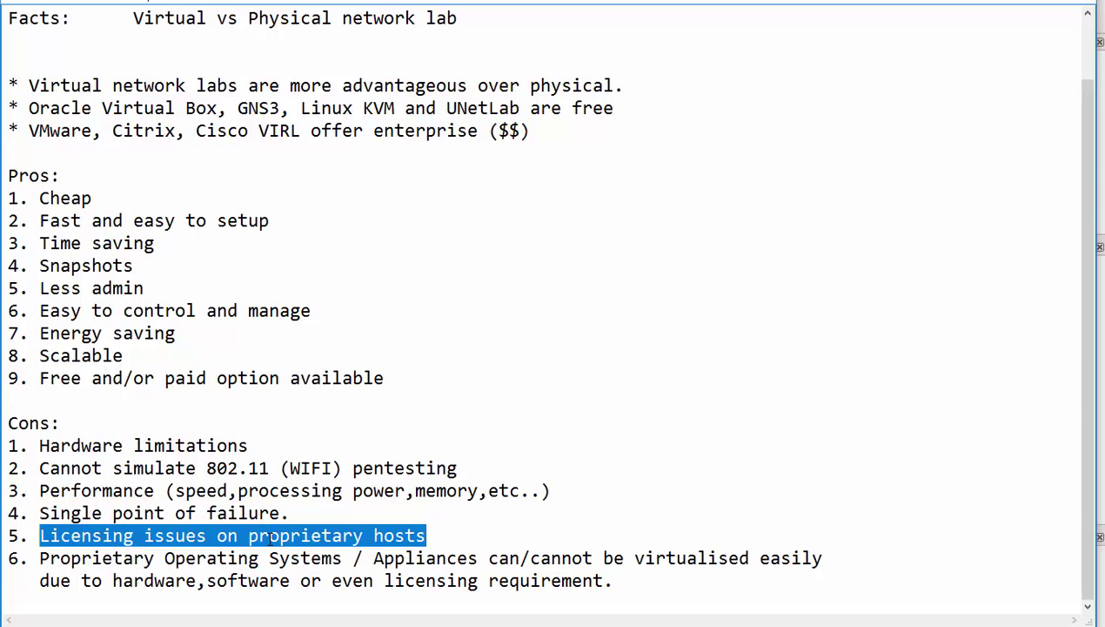
click(323, 558)
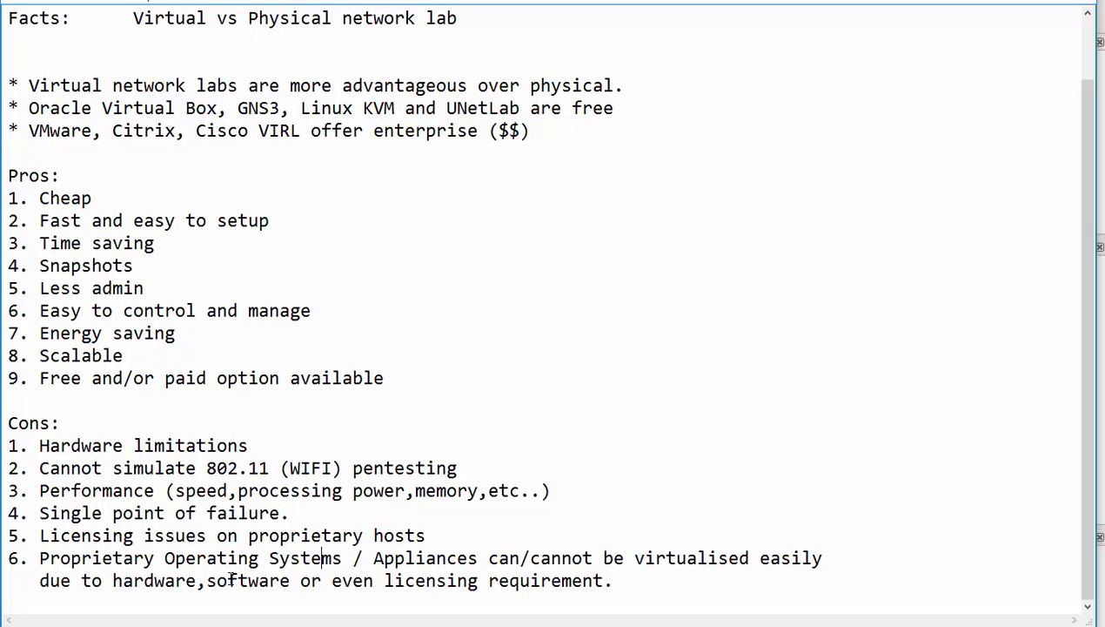
click(39, 560)
drag(39, 561, 238, 581)
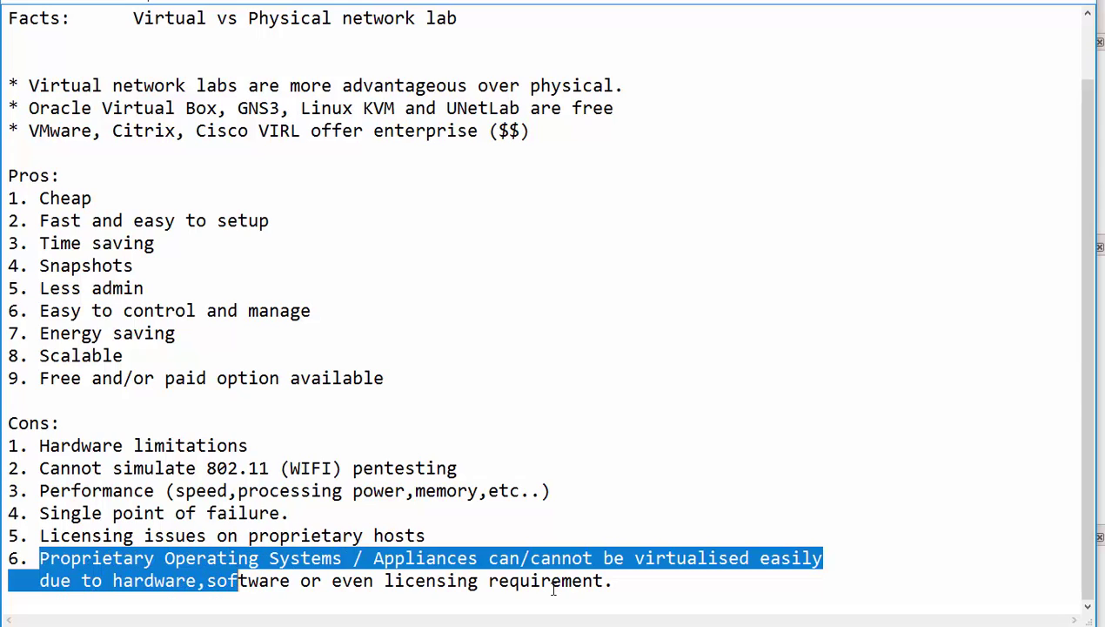
drag(591, 579, 259, 589)
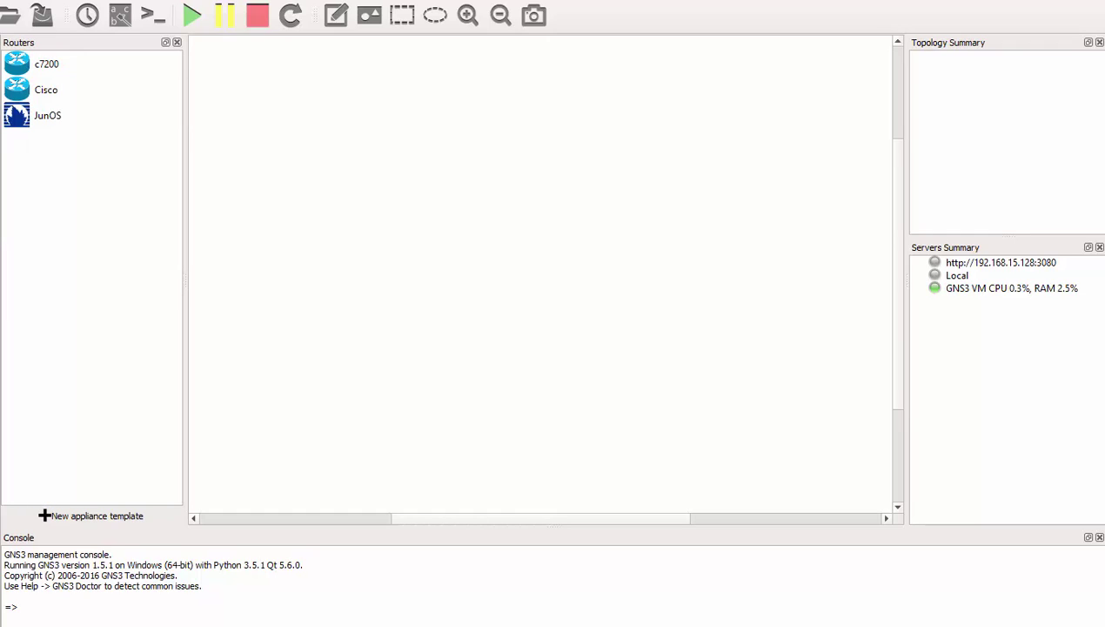
Step: Place Cisco router R1, JunOS-1, switch SW1 and CP-R76-1 on the canvas, shifting R1 left
drag(47, 99, 403, 113)
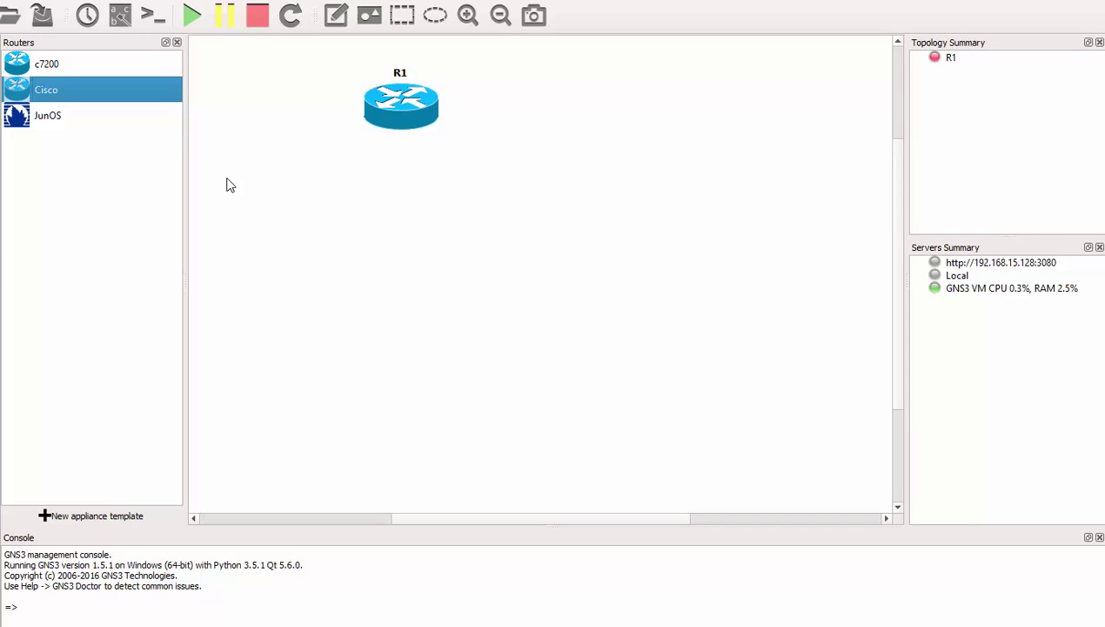
drag(48, 116, 621, 127)
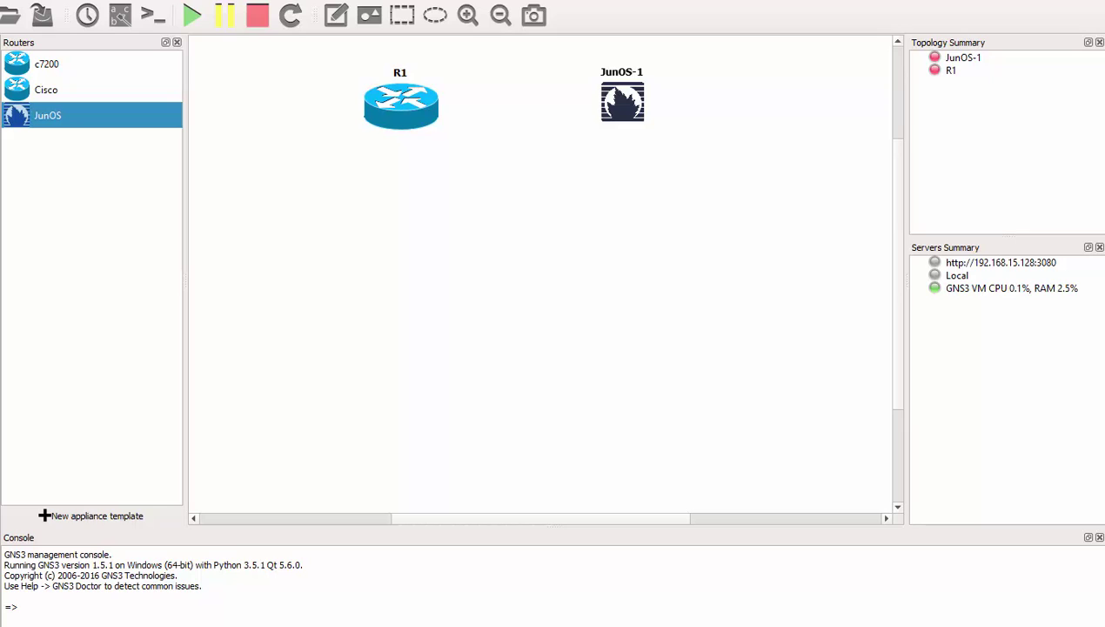
drag(39, 170, 537, 172)
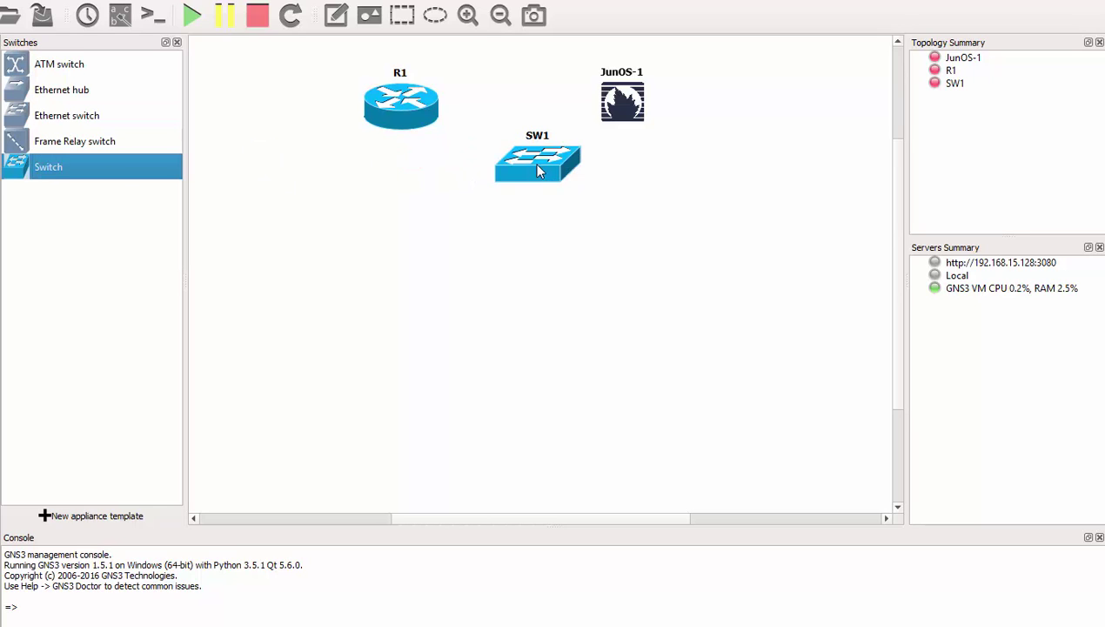
drag(395, 114, 320, 151)
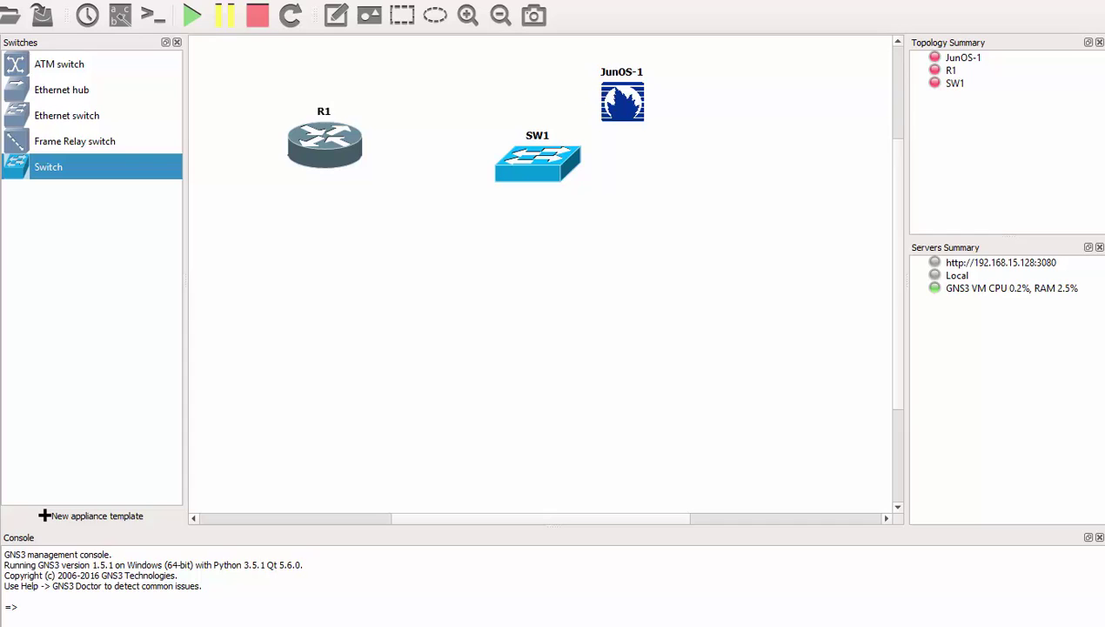
click(18, 188)
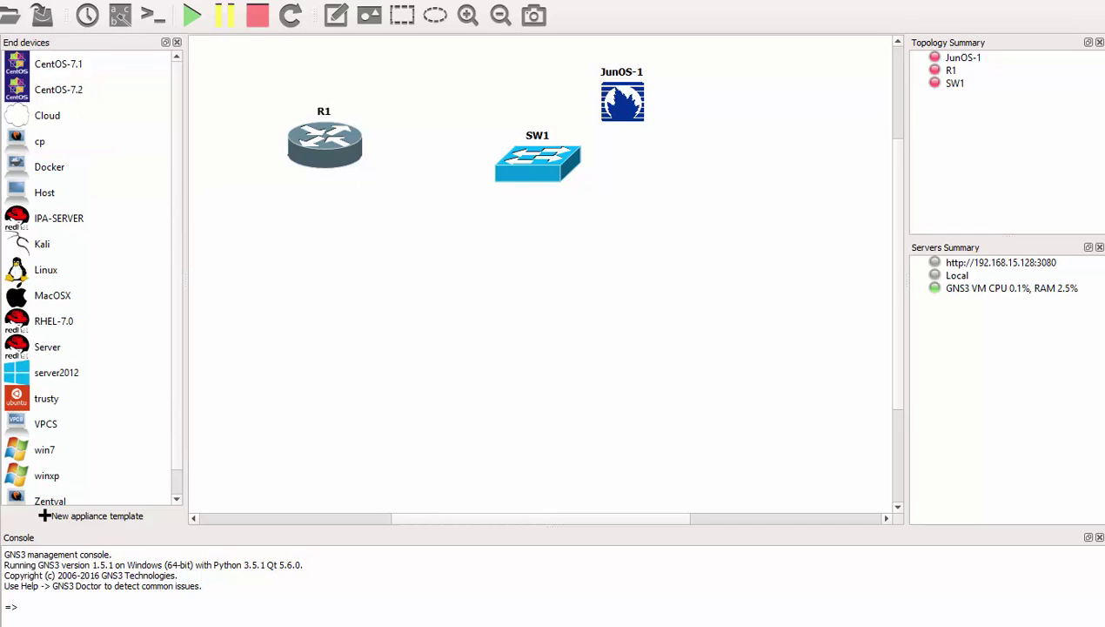
click(7, 221)
drag(54, 115, 458, 232)
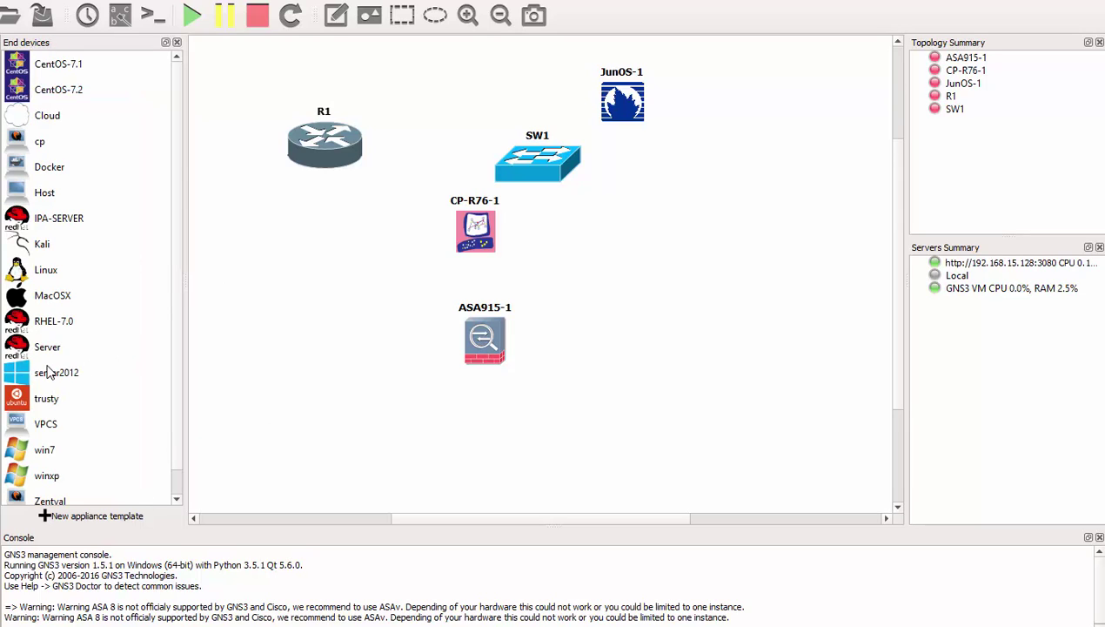
Step: Add Windows Server 2012, Red Hat, Windows 7 and Kali nodes plus a second switch SW2
drag(49, 372, 688, 360)
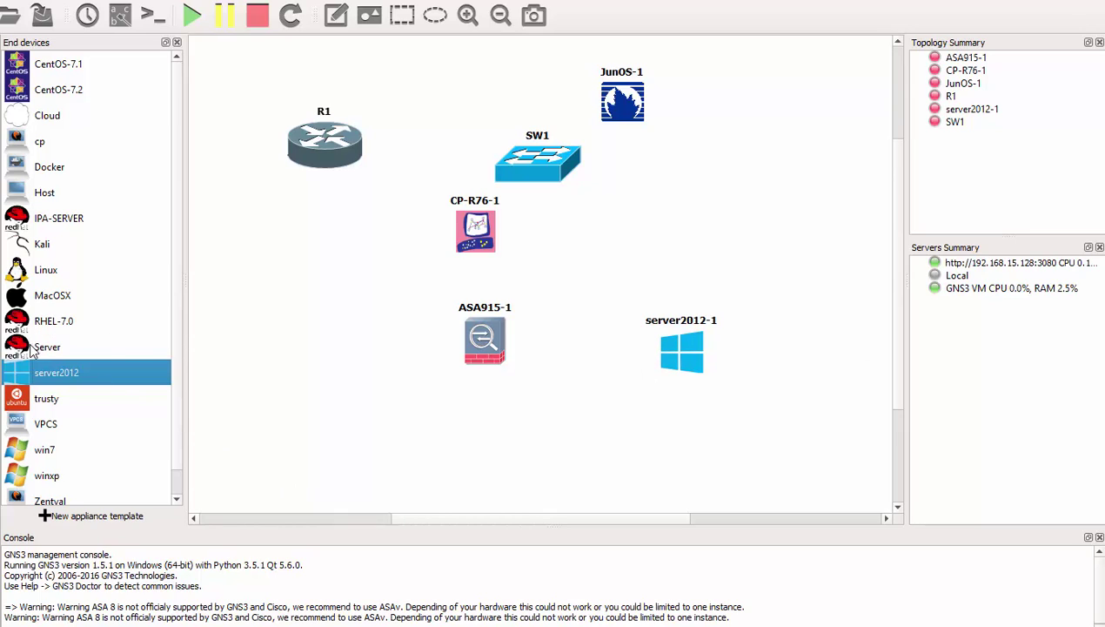
drag(31, 348, 358, 362)
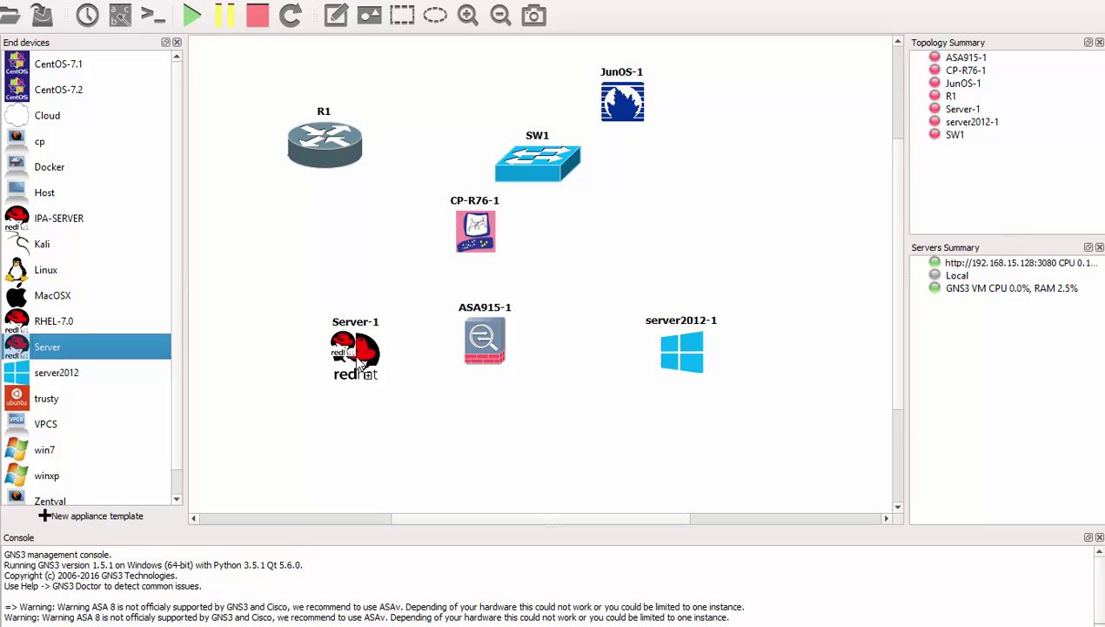
scroll(88, 419, down, 1)
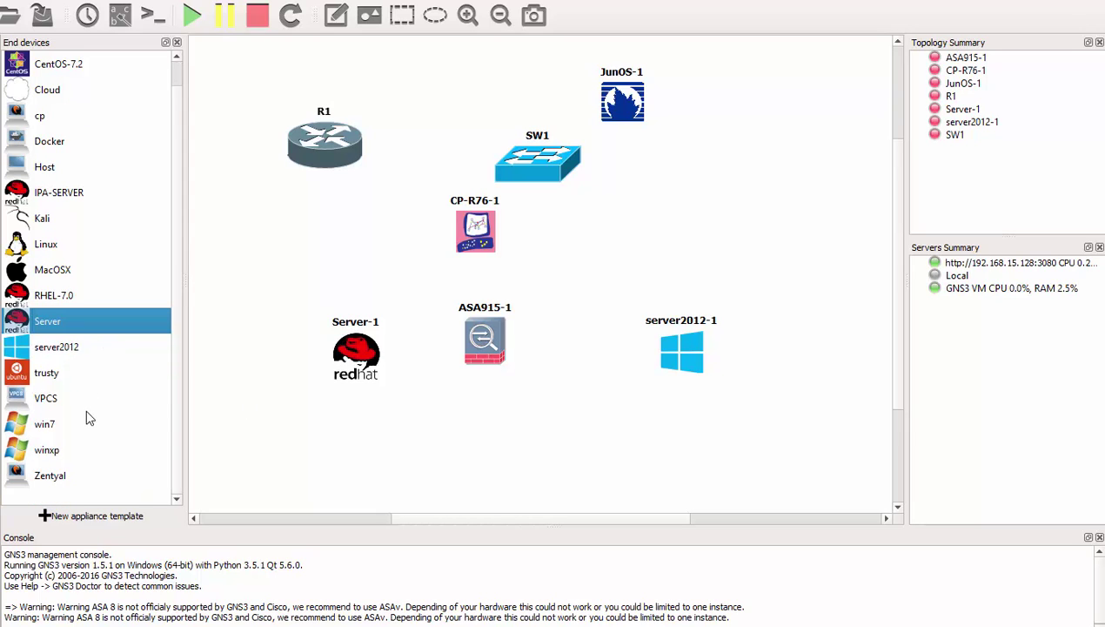
click(32, 425)
drag(32, 425, 516, 437)
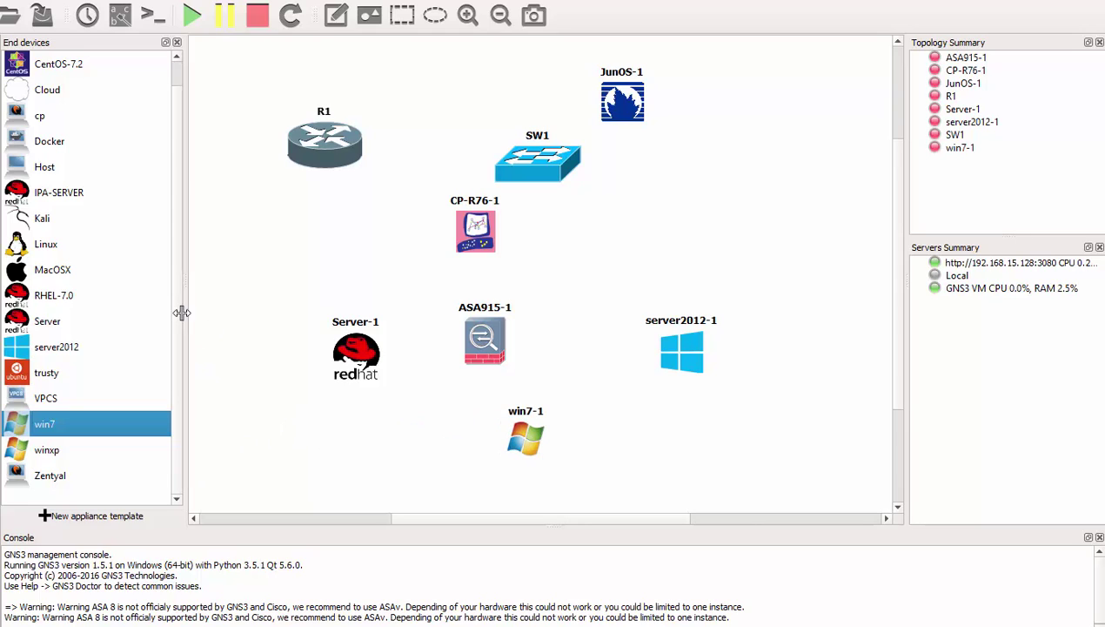
drag(42, 228, 273, 277)
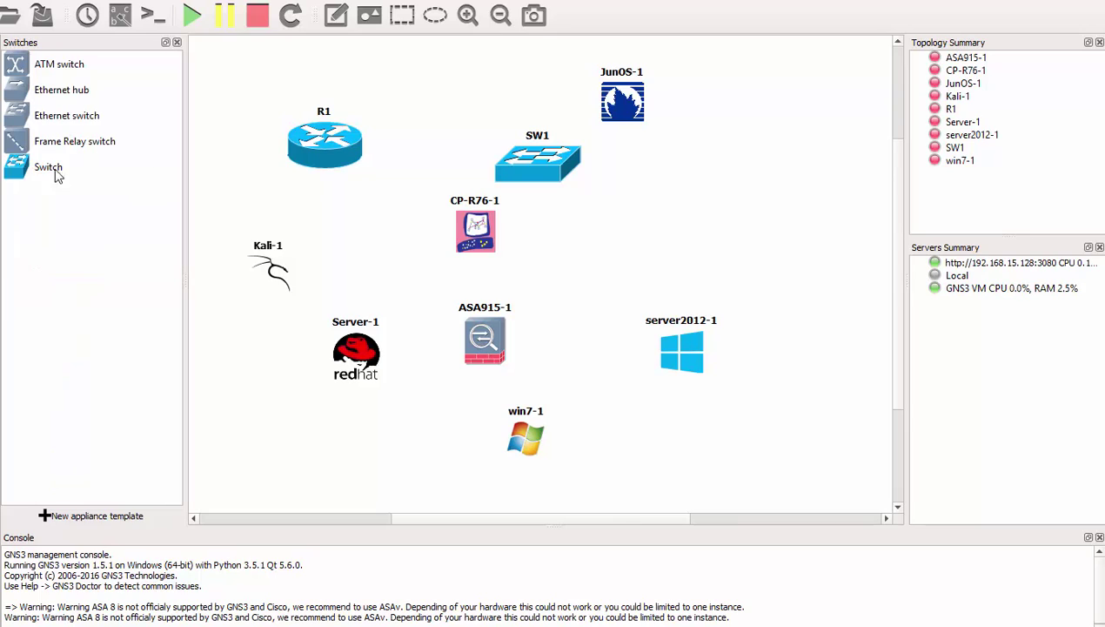
drag(54, 168, 324, 225)
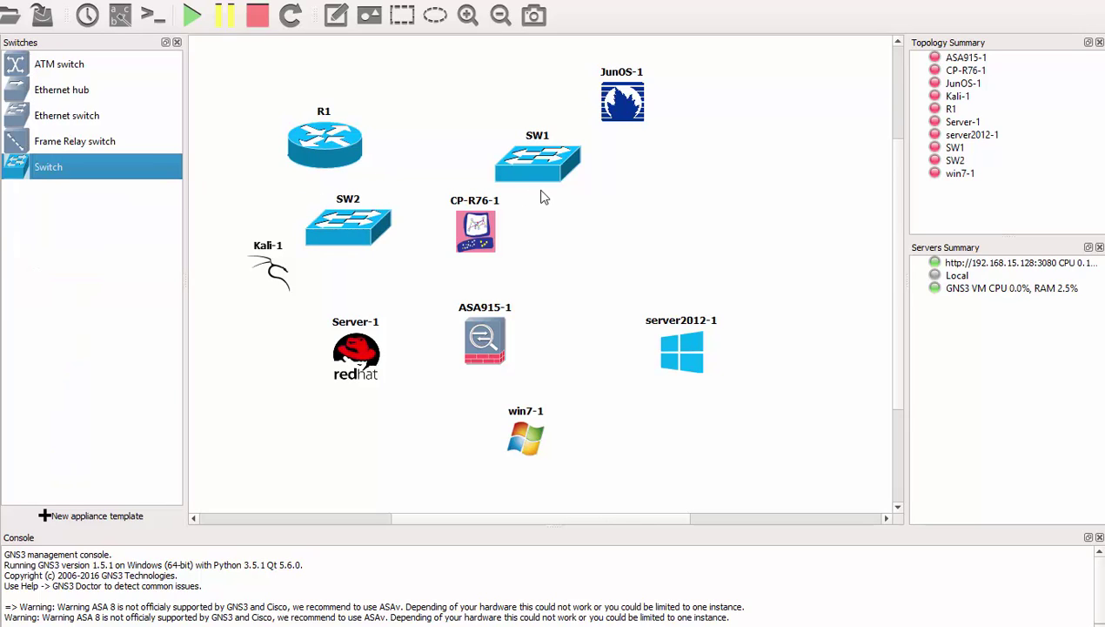
Step: Shift SW1, CP-R76-1, SW2 and R1, and add a second Cisco router R2 near SW1
drag(542, 172, 710, 183)
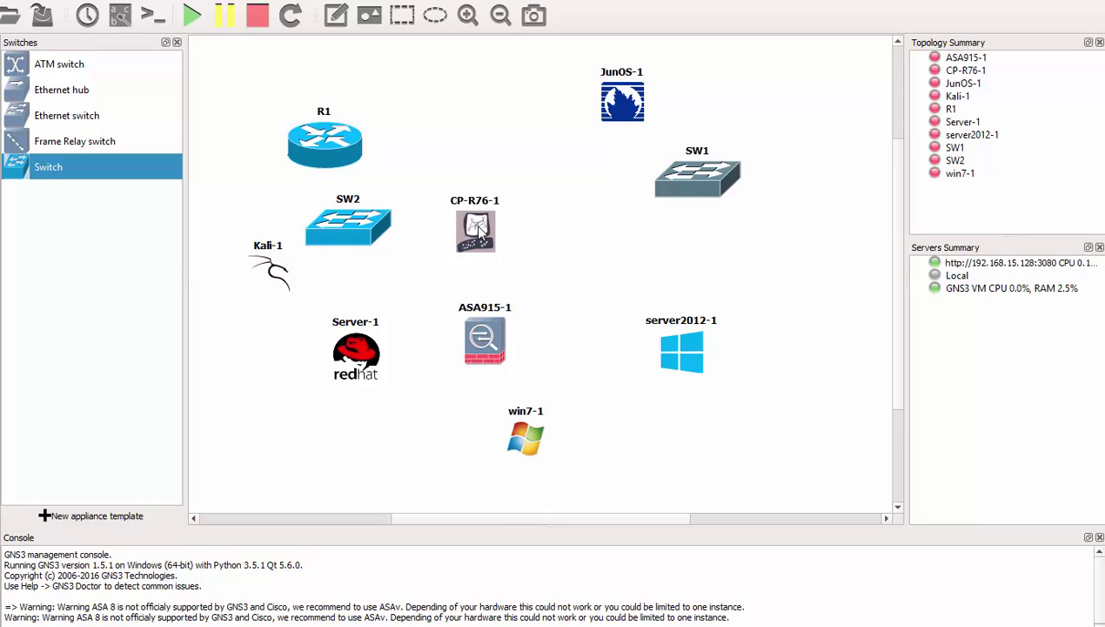
drag(476, 228, 541, 168)
drag(348, 224, 477, 241)
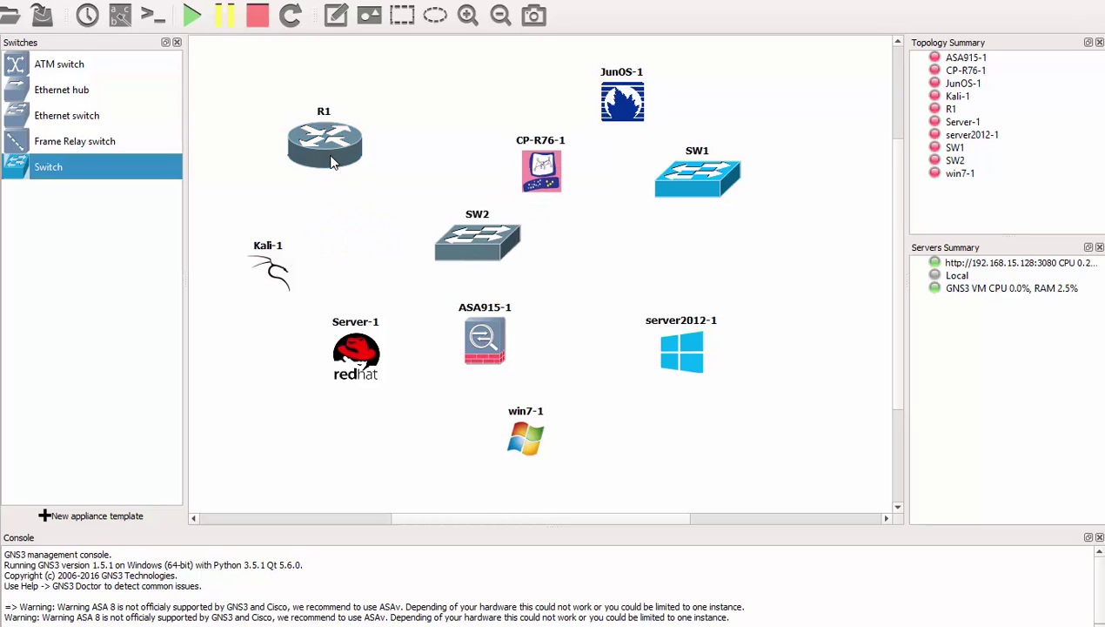
drag(332, 161, 412, 187)
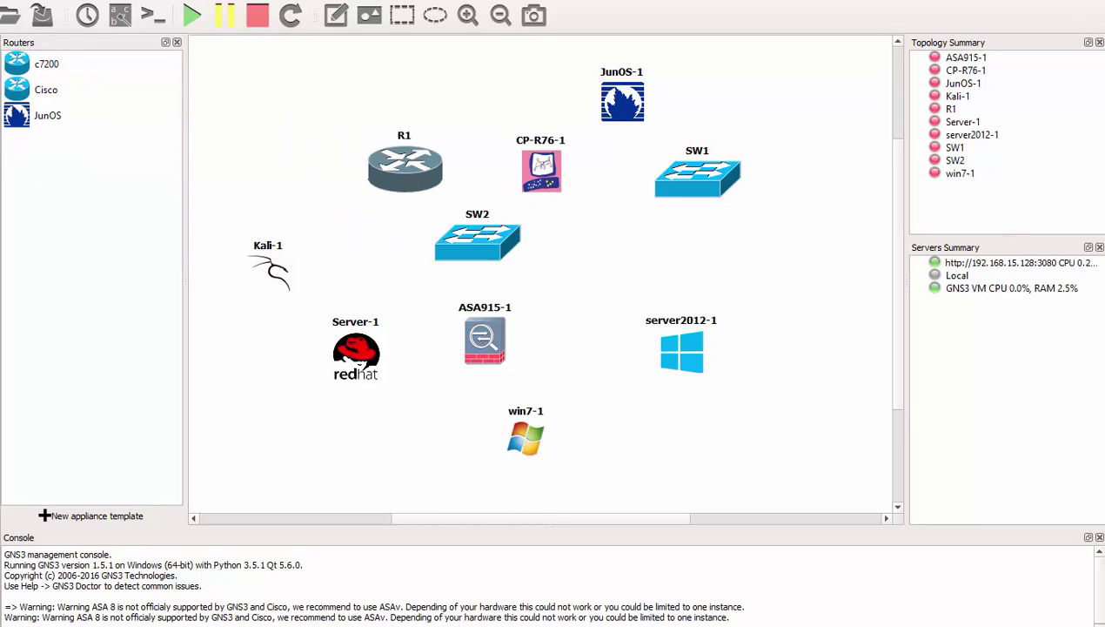
drag(39, 92, 649, 224)
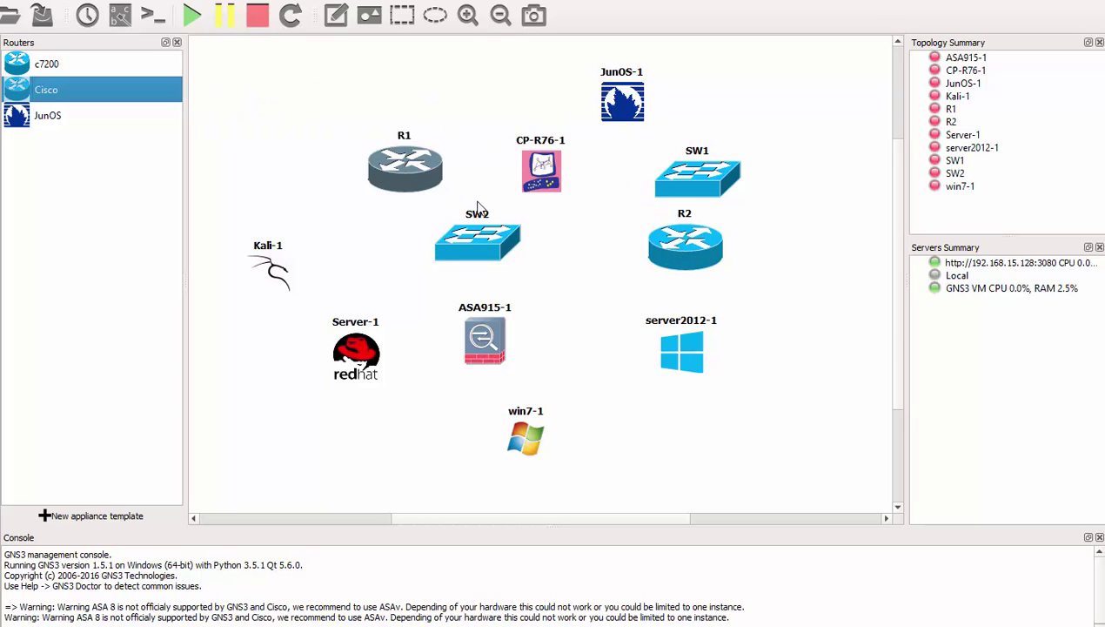
Step: Arrange Kali-1, SW2, R1, R2 and SW1 in a row, moving server2012-1 and win7-1 right
drag(270, 268, 244, 268)
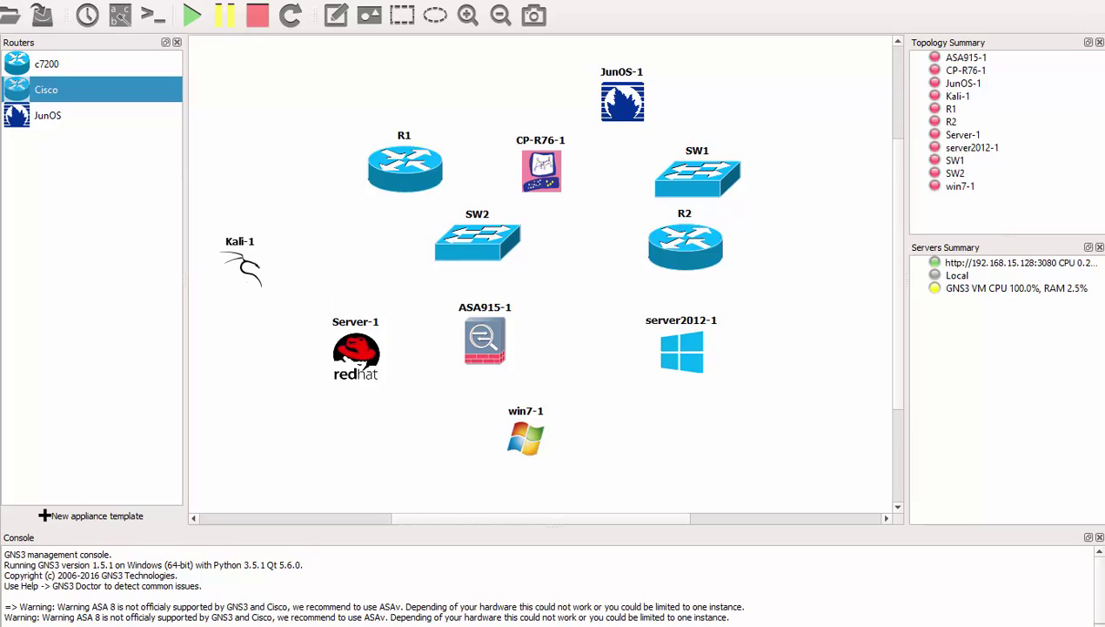
click(3, 114)
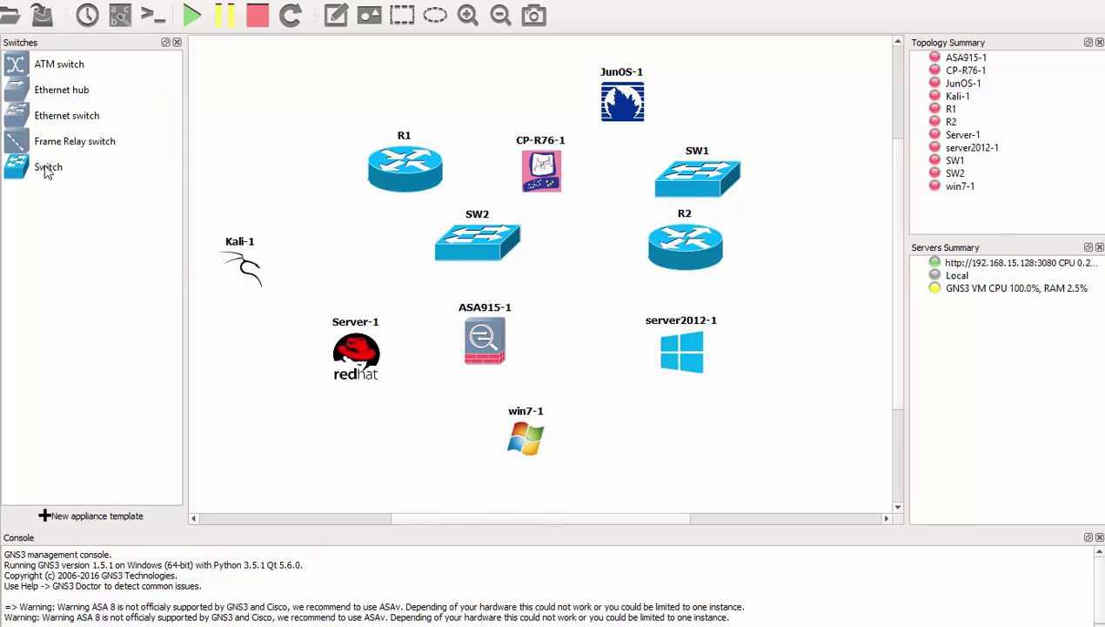
drag(240, 270, 229, 253)
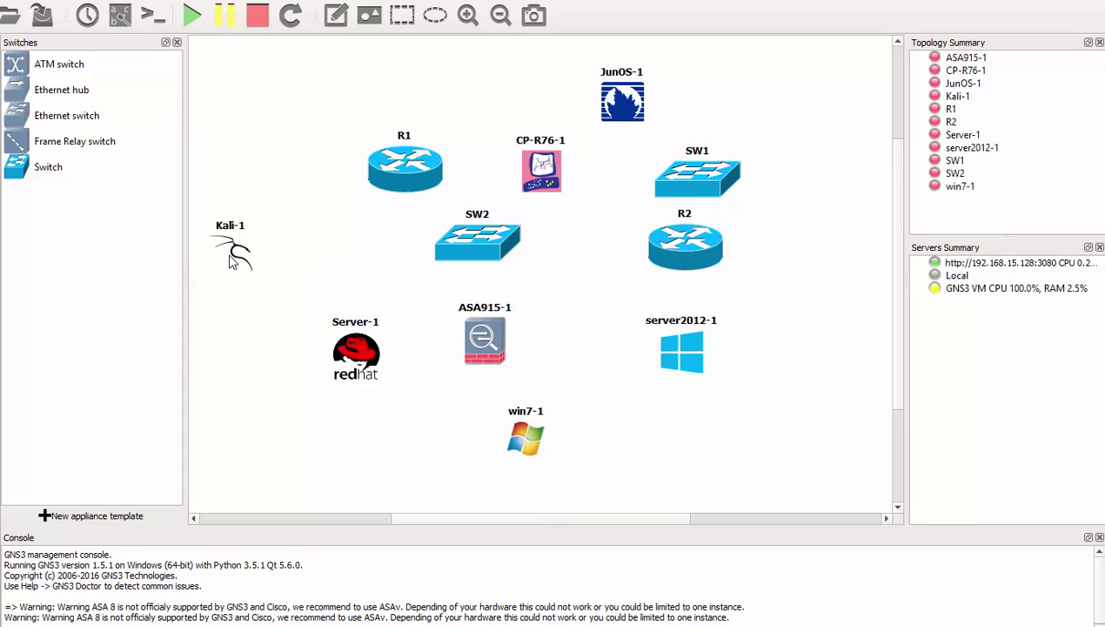
click(508, 256)
drag(508, 257, 388, 254)
drag(405, 178, 478, 248)
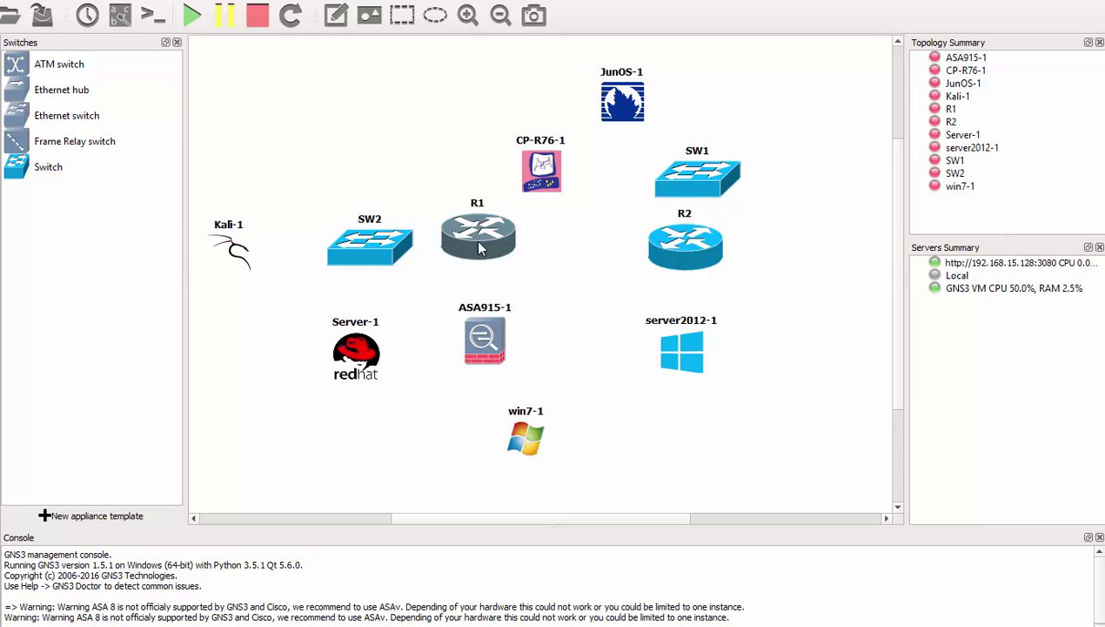
drag(684, 248, 634, 243)
drag(720, 190, 803, 242)
drag(700, 365, 864, 371)
drag(538, 459, 703, 422)
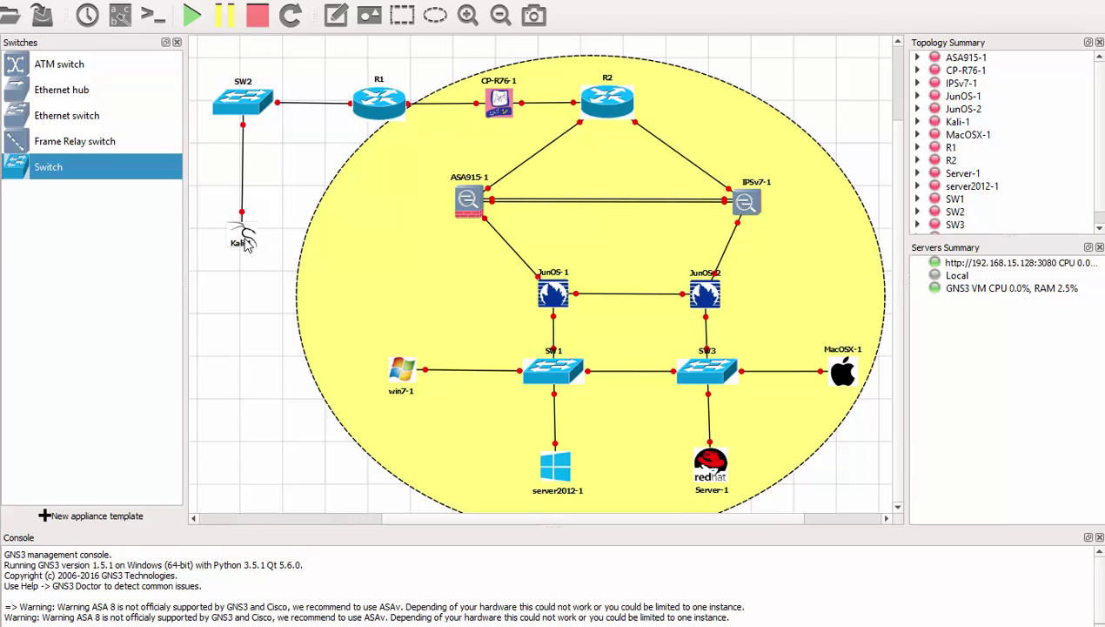
Step: Start the Kali-1 node from its context menu and open its VNC console
right_click(245, 242)
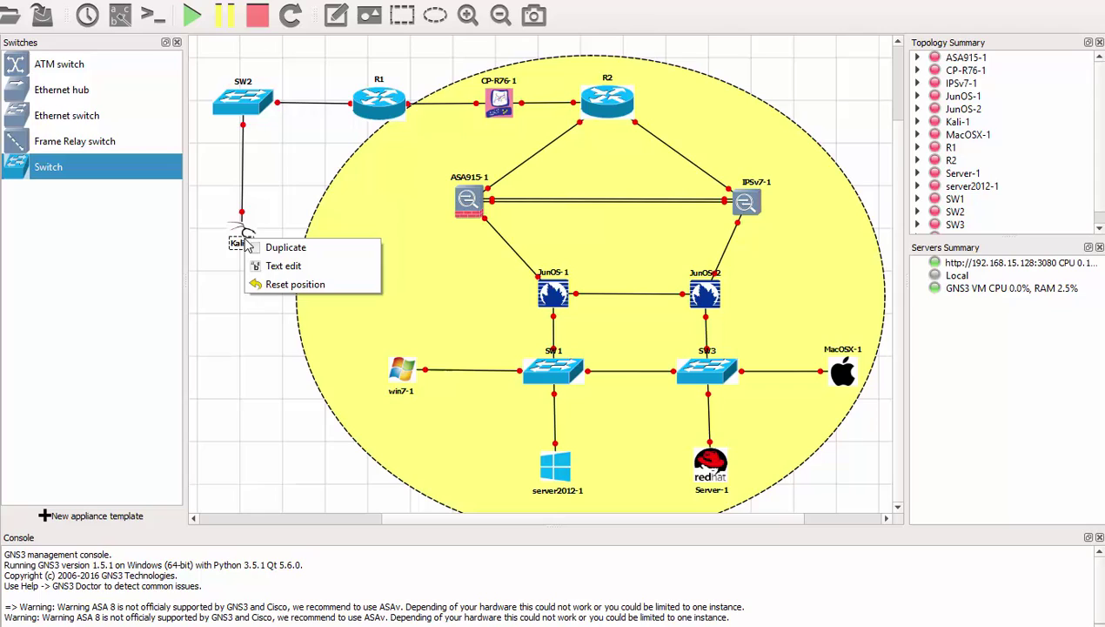
click(284, 193)
right_click(242, 229)
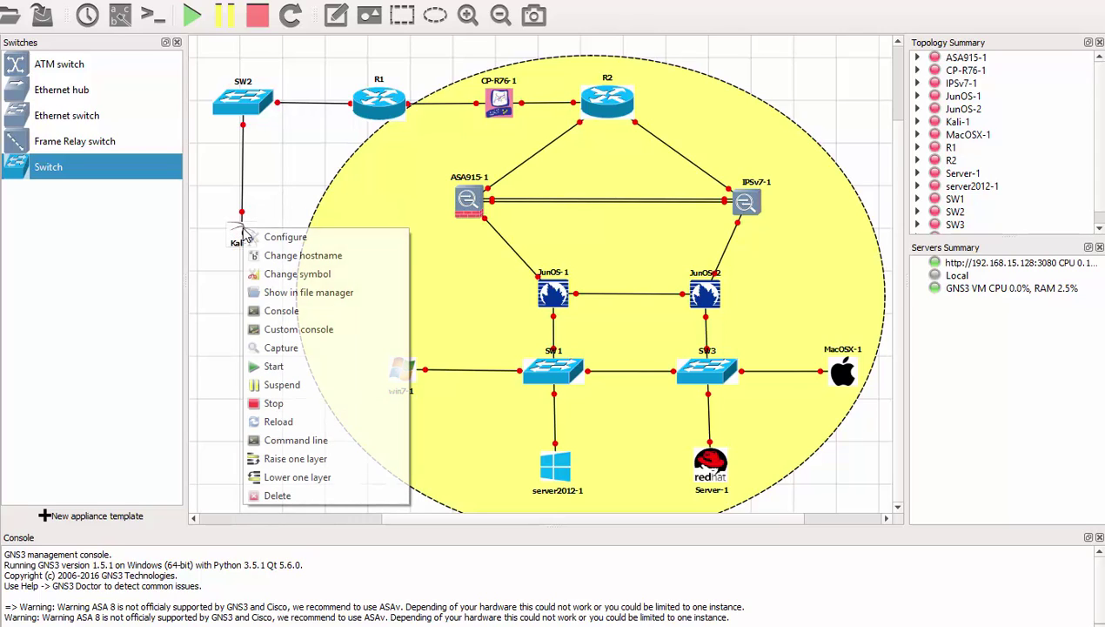
click(305, 369)
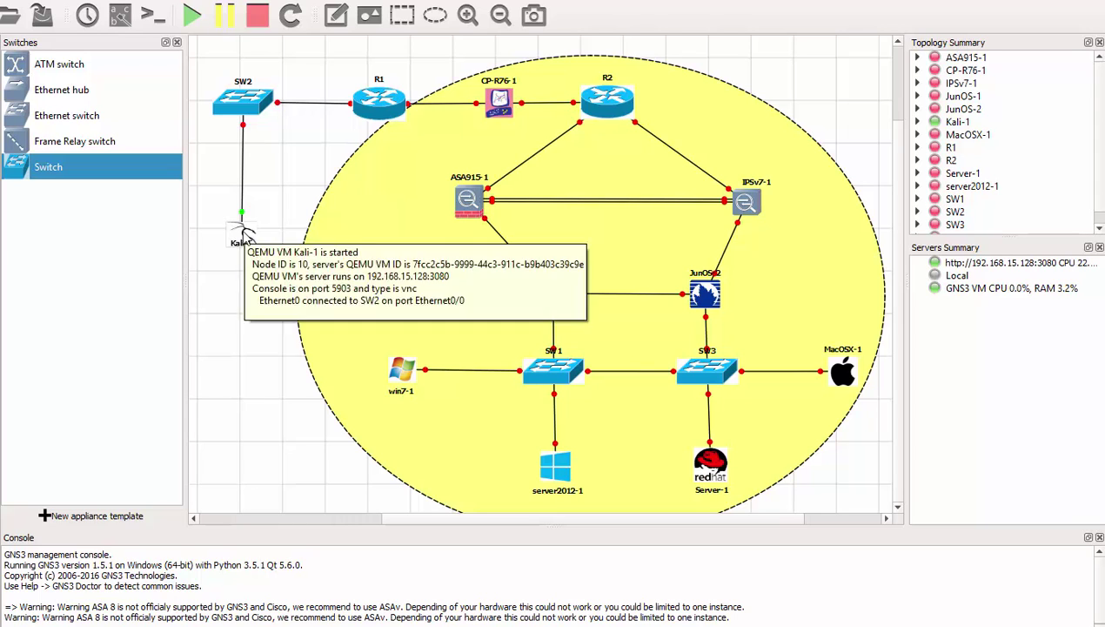
double_click(245, 238)
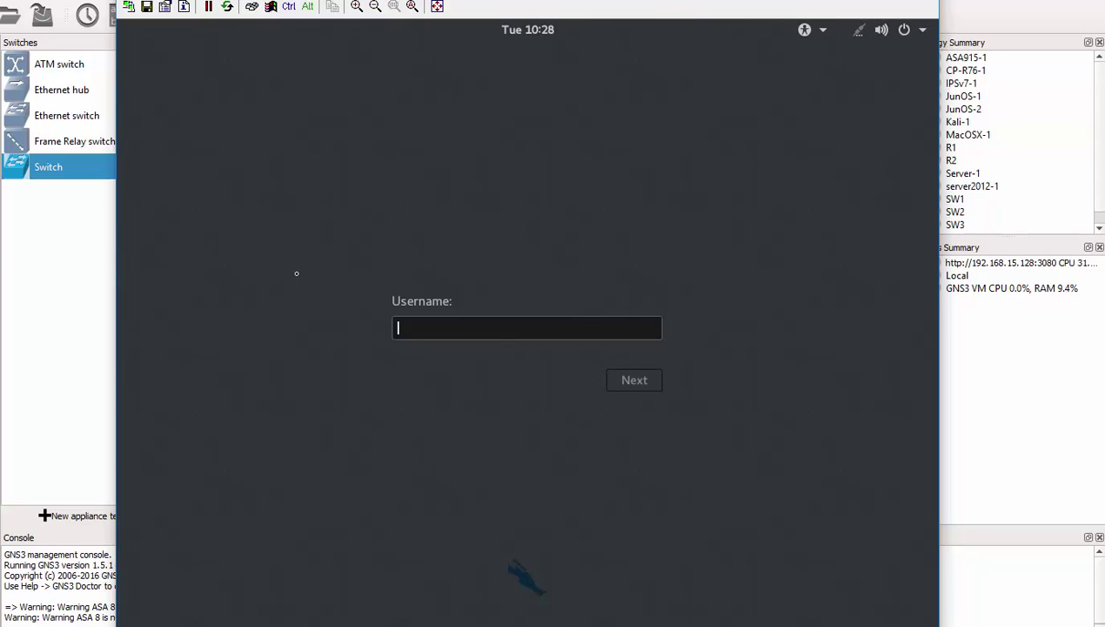
Step: Sign in to Kali as root, entering the account password
text(root)
key(Return)
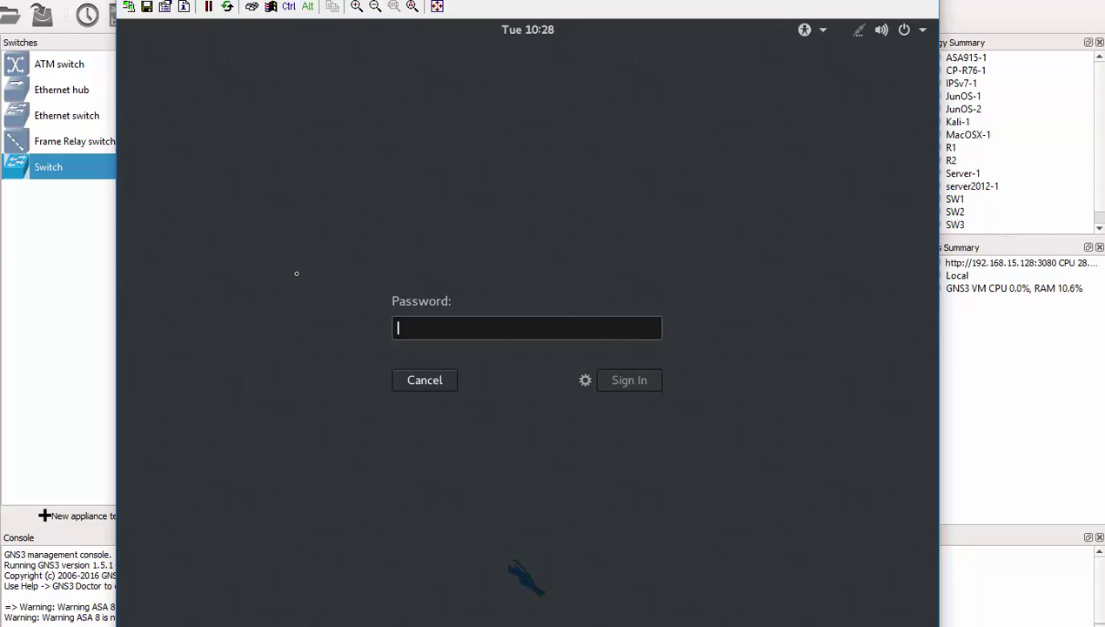
text(toor)
key(Return)
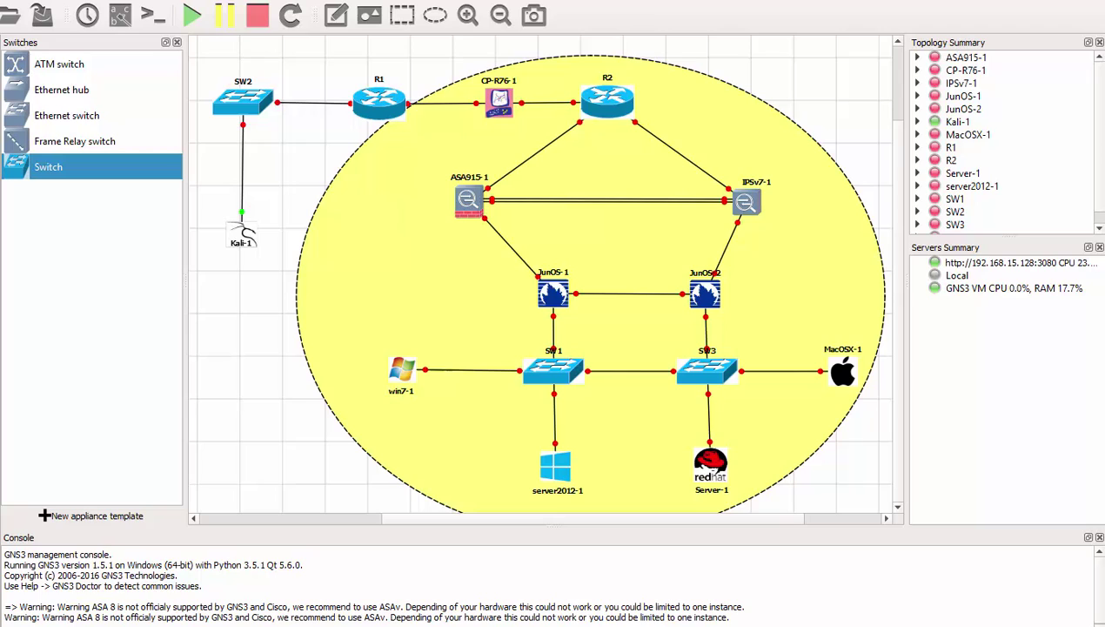
Step: Stop Kali-1 and start the R1 router and the CP-R76-1 gateway
right_click(243, 232)
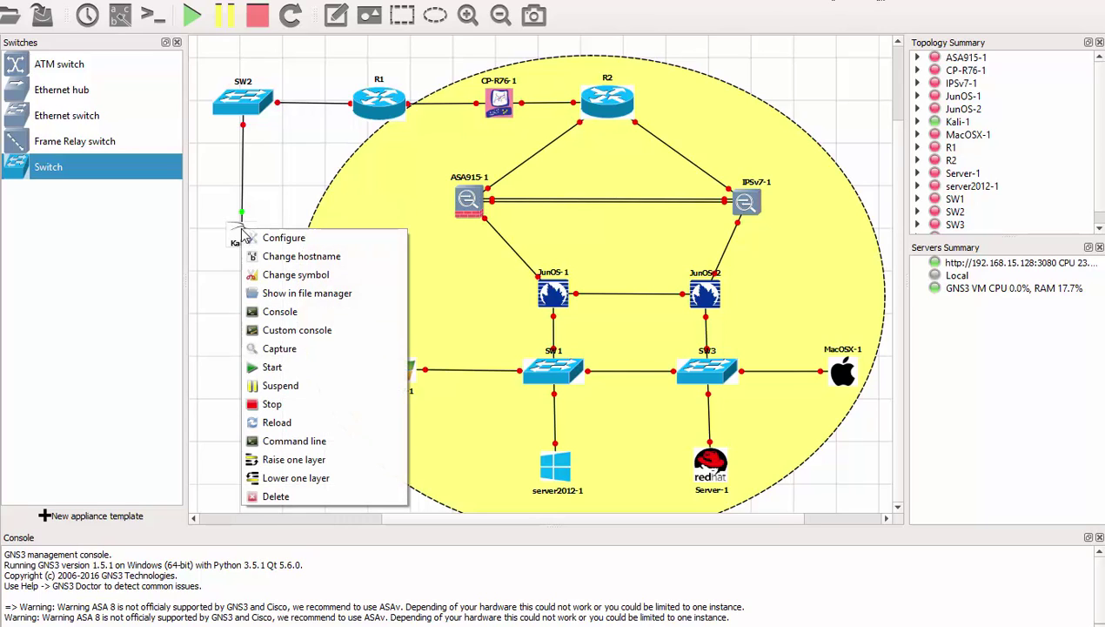
click(296, 407)
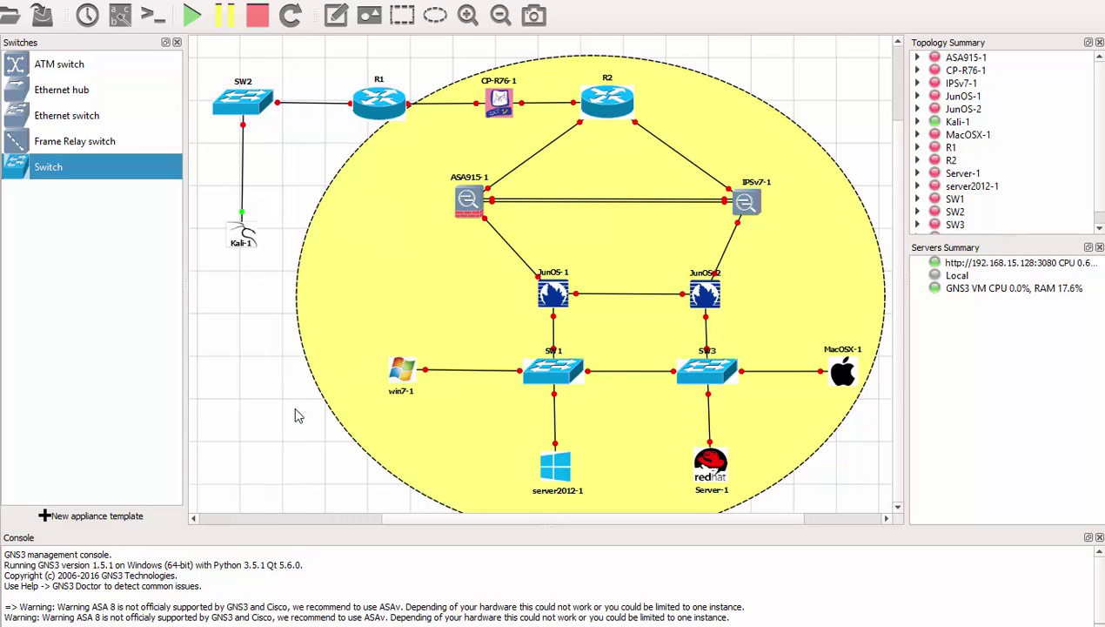
right_click(374, 102)
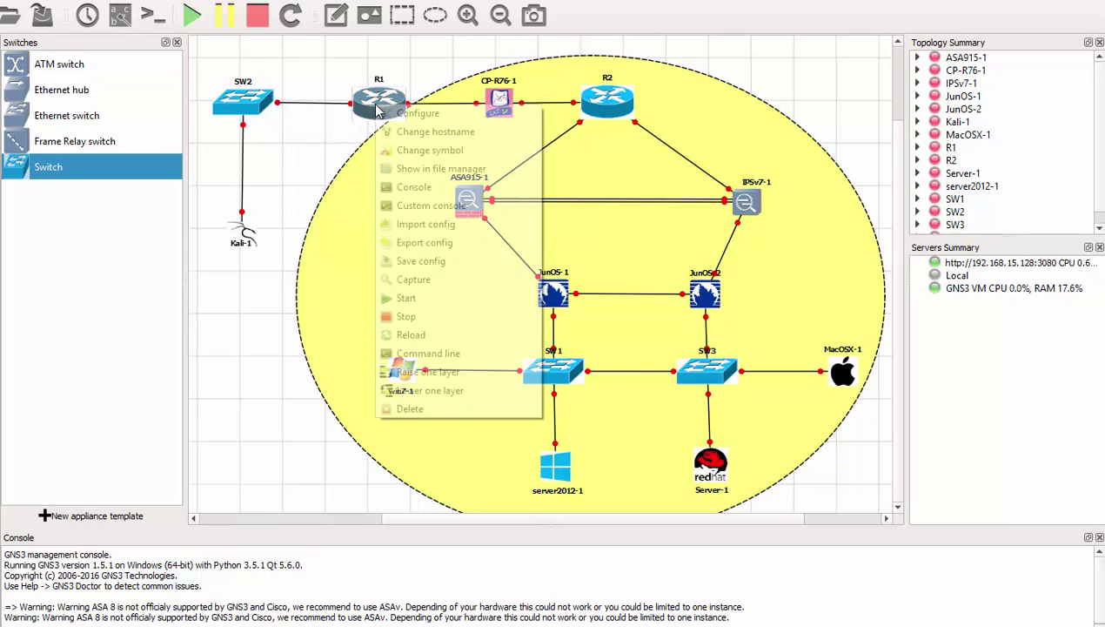
click(441, 297)
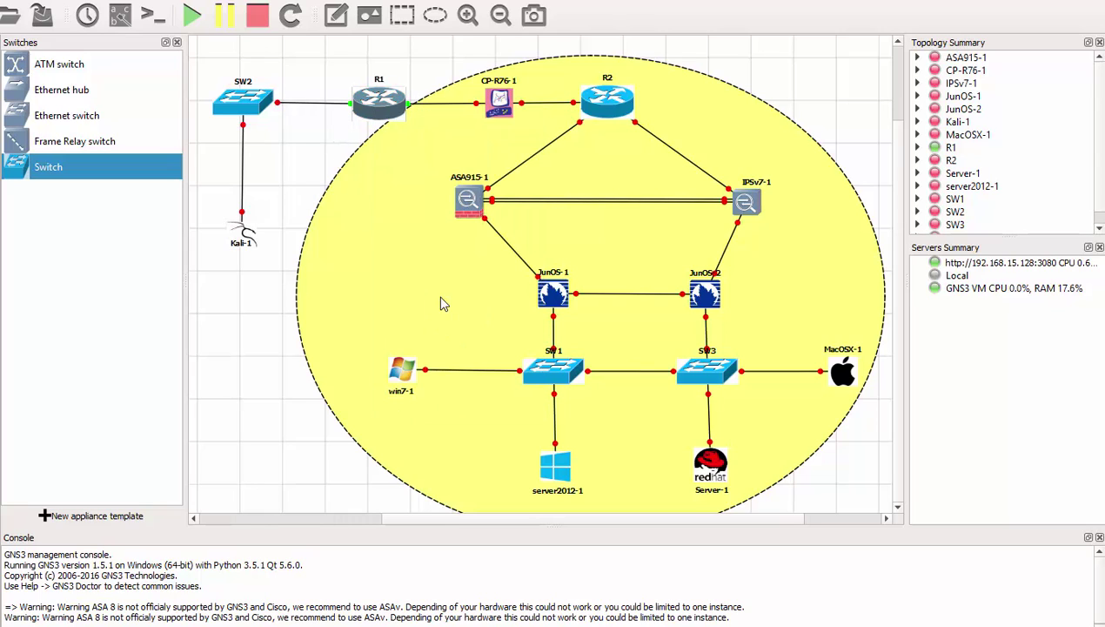
right_click(500, 101)
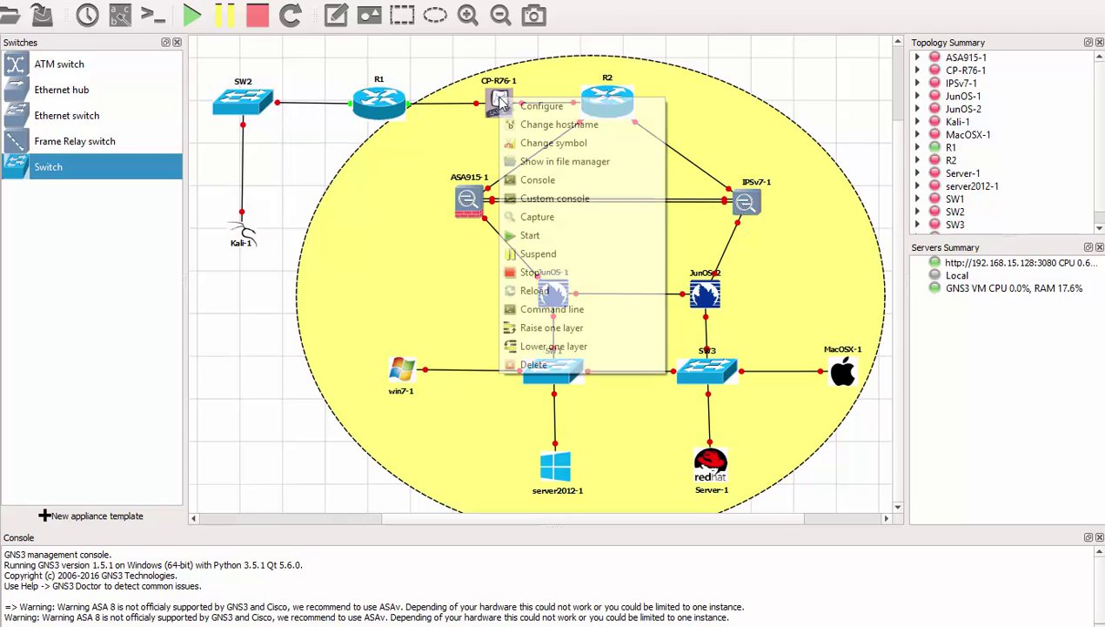
click(558, 240)
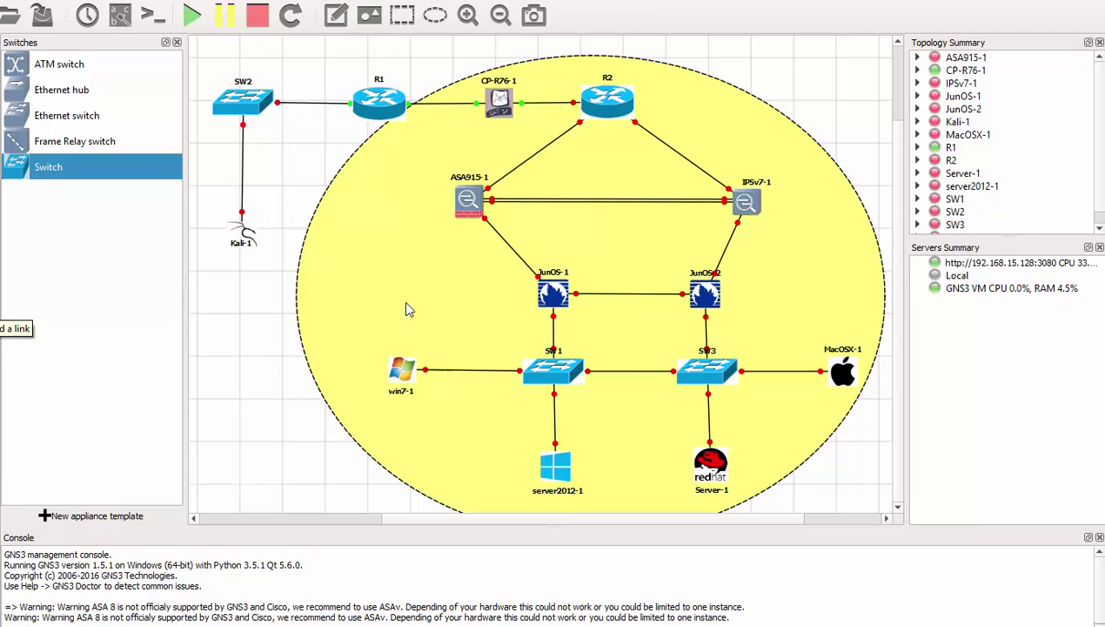
Step: Start the ASA915-1 firewall and the IPSv7-1 sensor
mouse_move(468, 202)
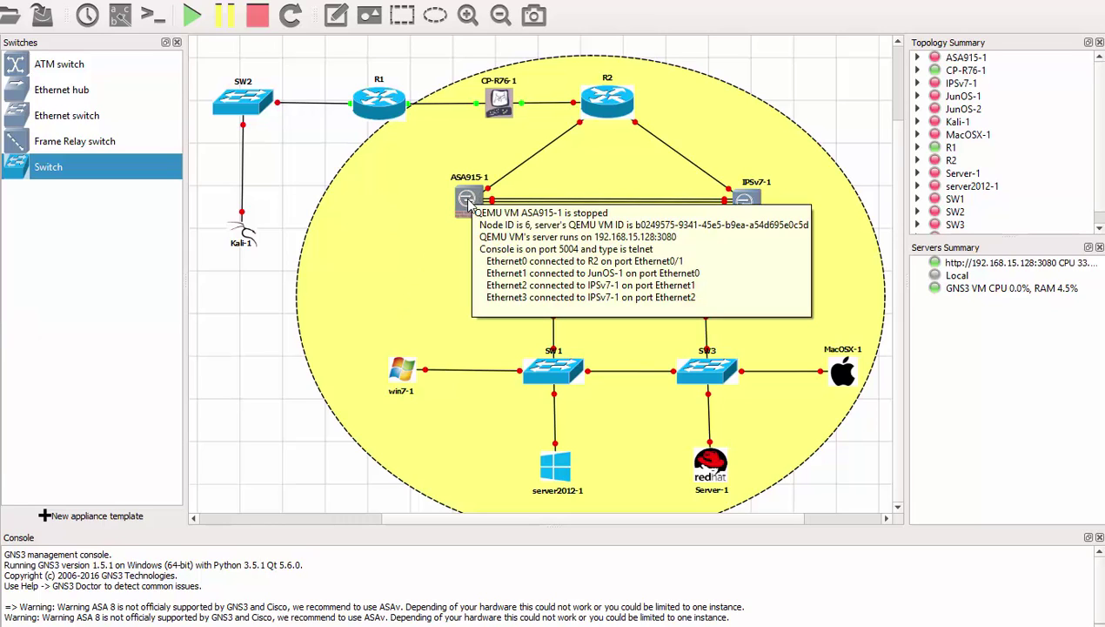
right_click(468, 202)
click(520, 345)
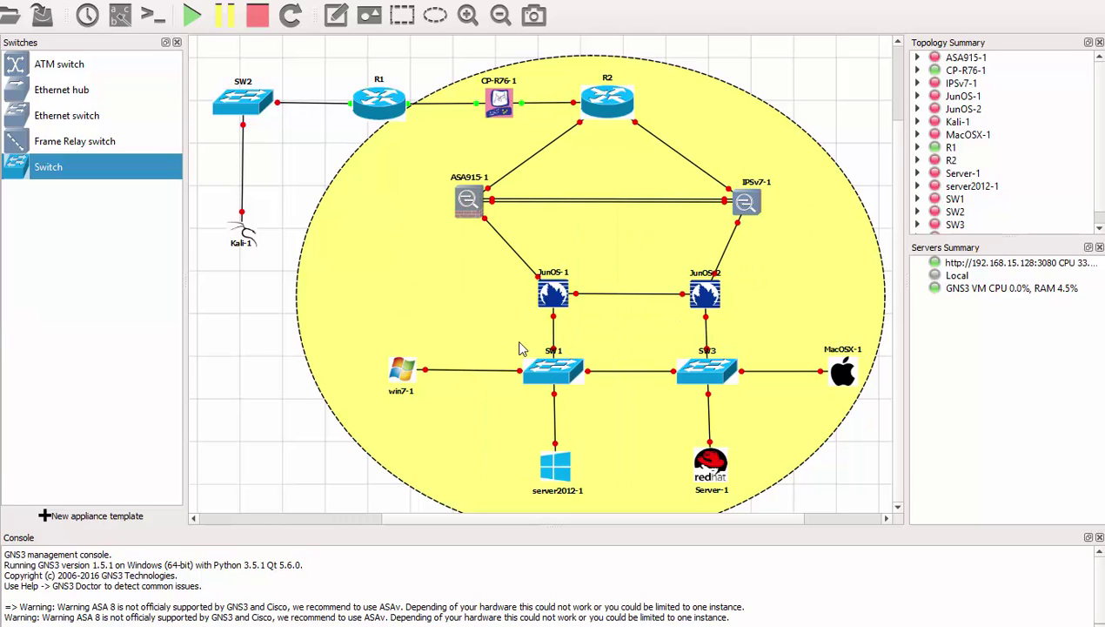
right_click(747, 205)
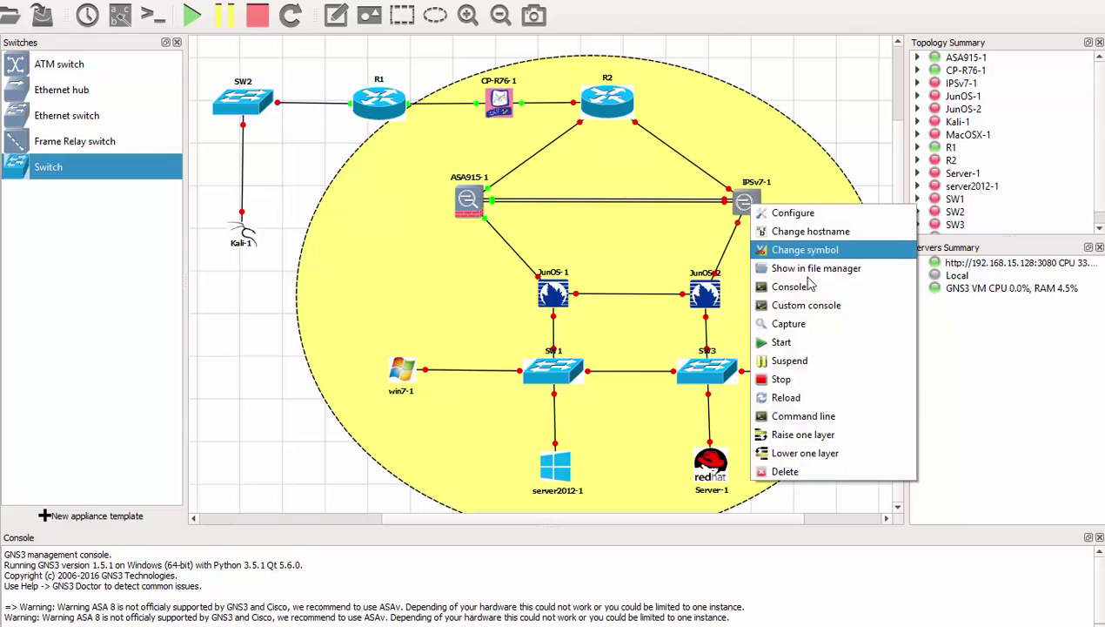
click(818, 343)
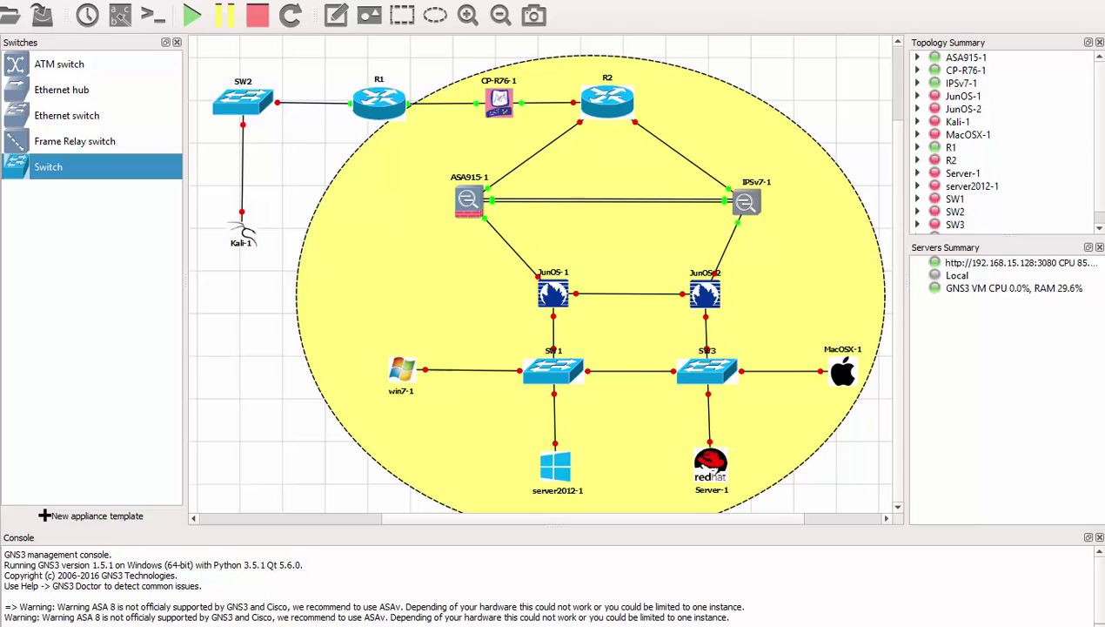
double_click(378, 106)
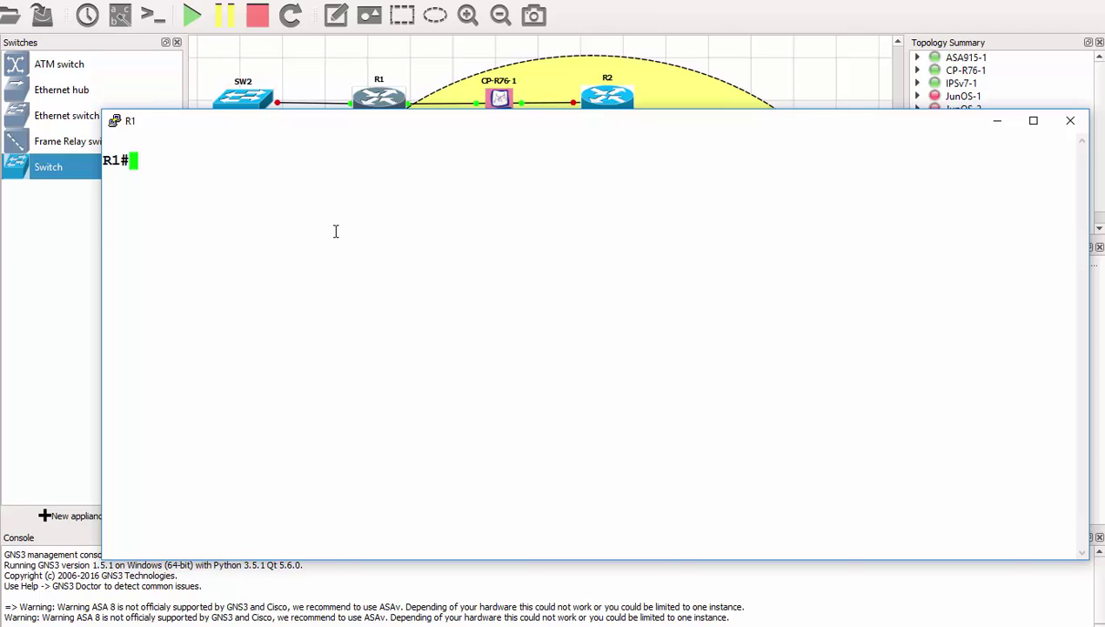
text(show run)
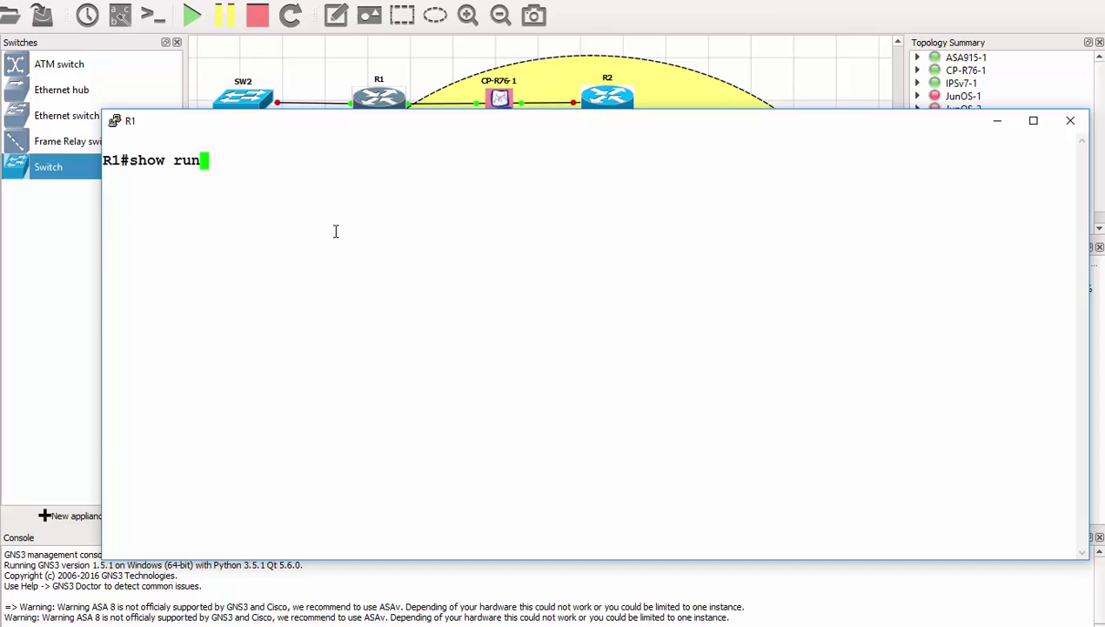
key(Return)
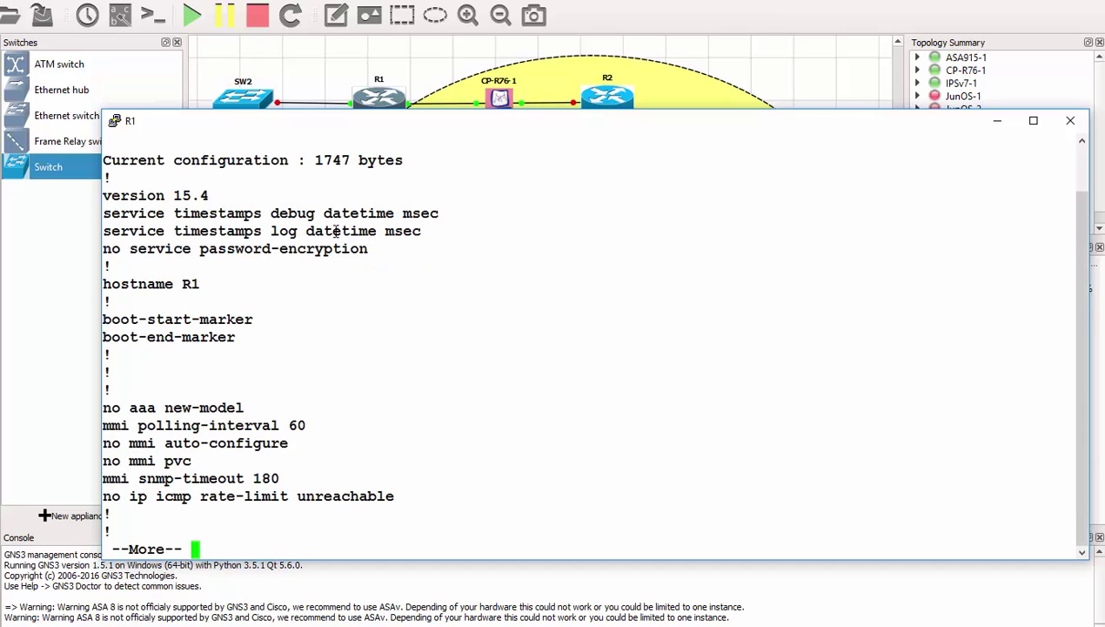
drag(165, 195, 759, 174)
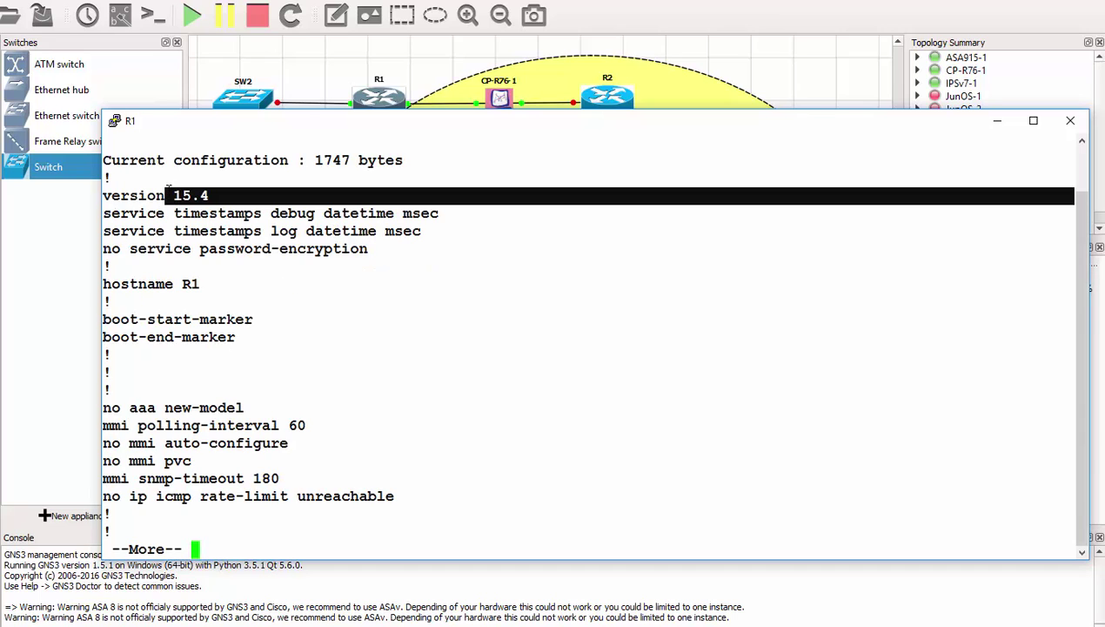
click(1071, 120)
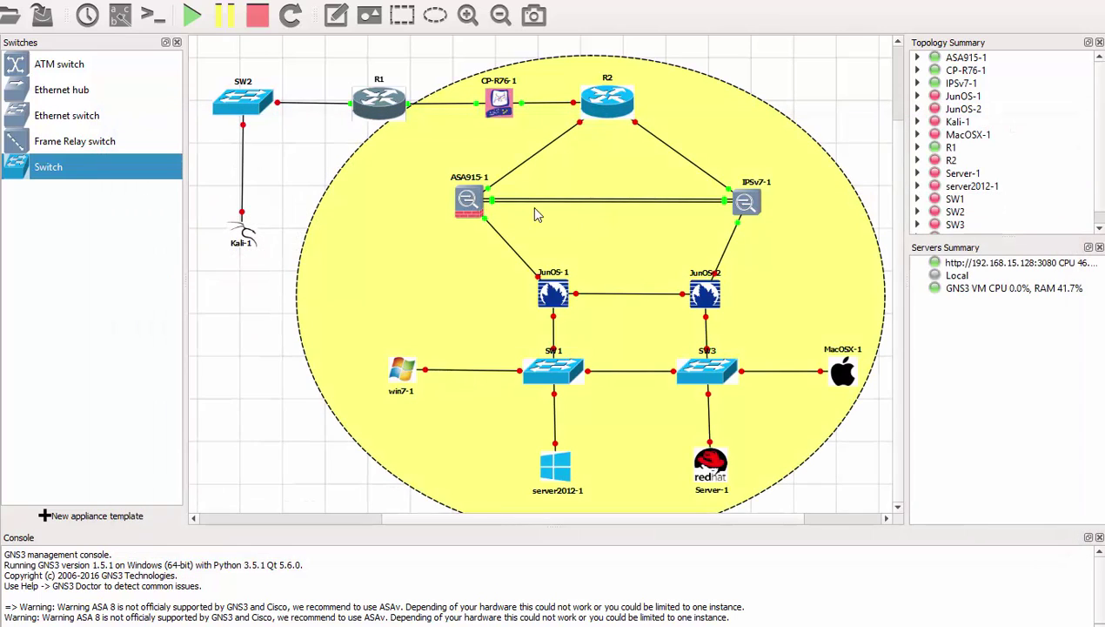
Step: Open the CP-R76-1 console, log in as admin, and begin typing 'set exper'
double_click(497, 102)
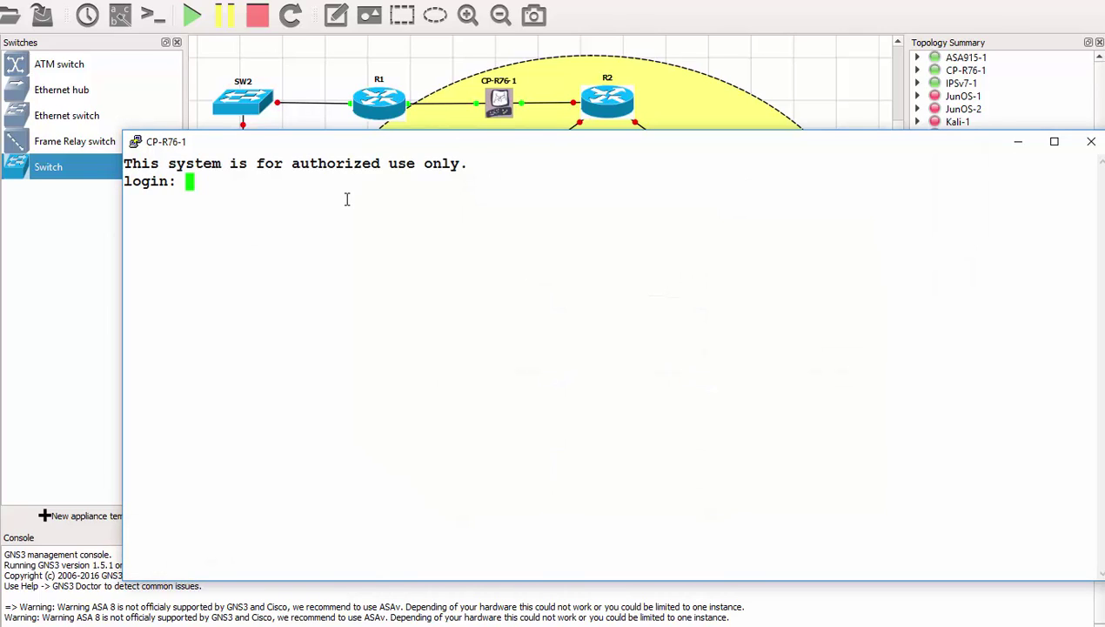
text(admin)
key(Return)
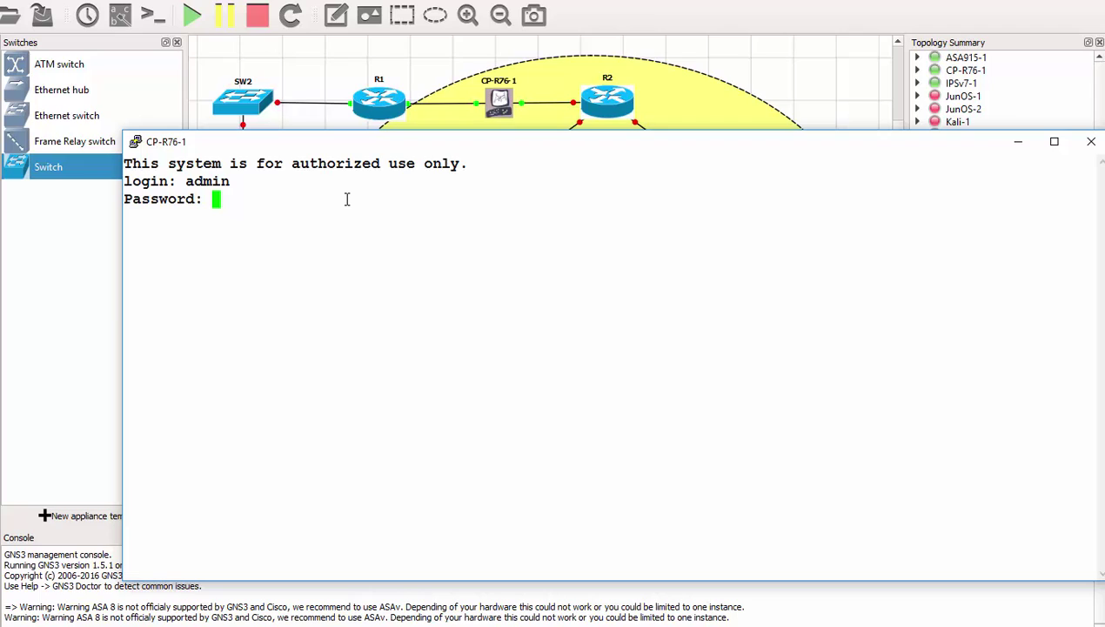
key(Return)
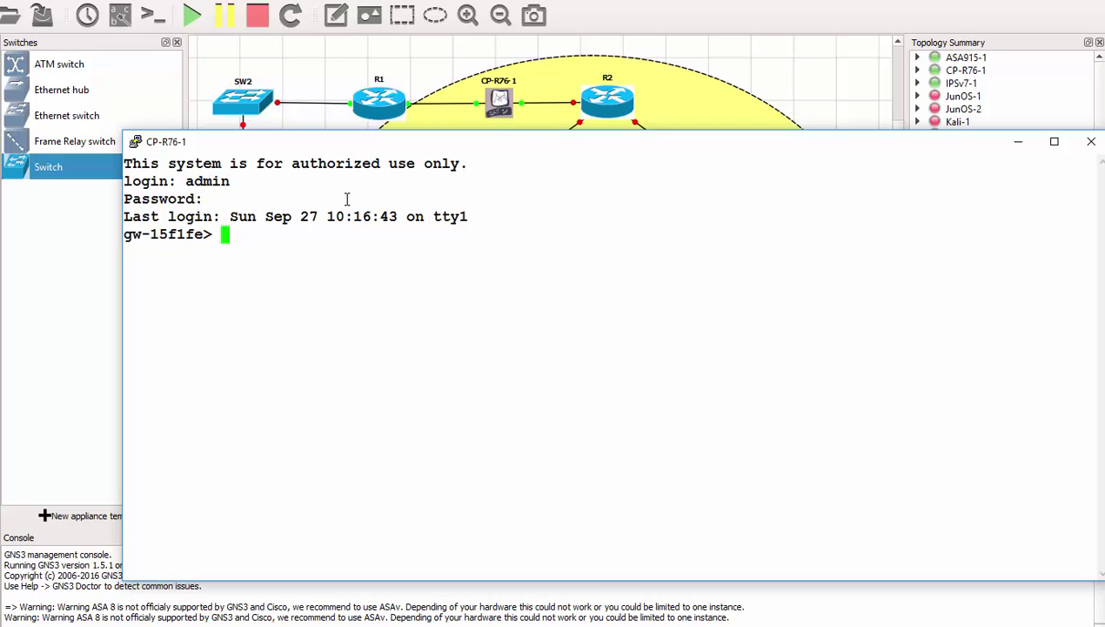
text(set exper)
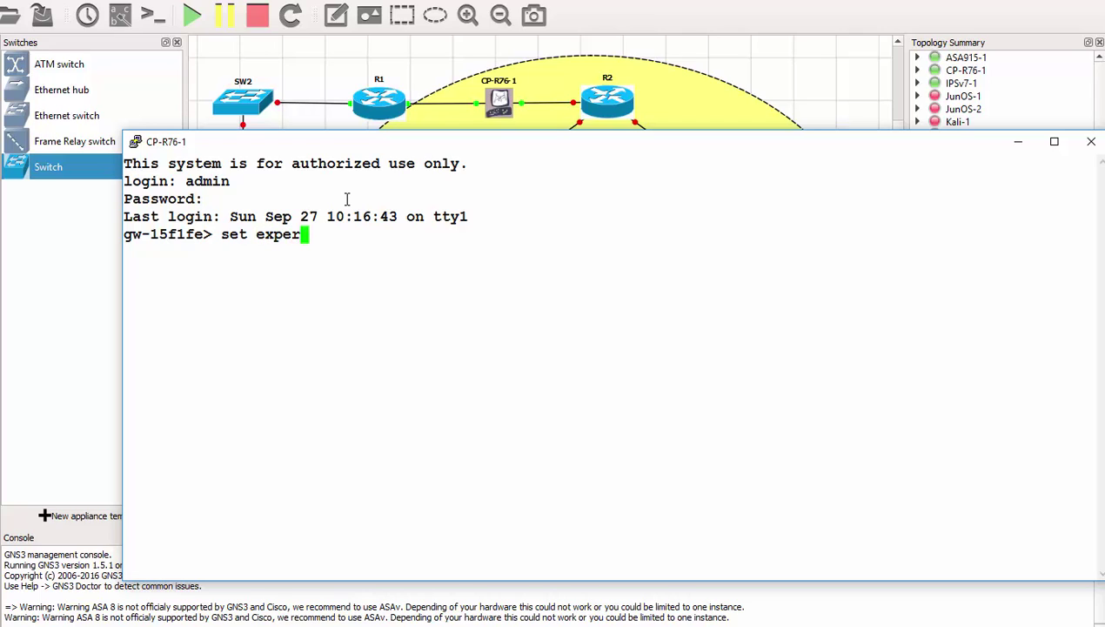
Step: Run 'set expert-password' and enter the new expert password twice
key(Tab)
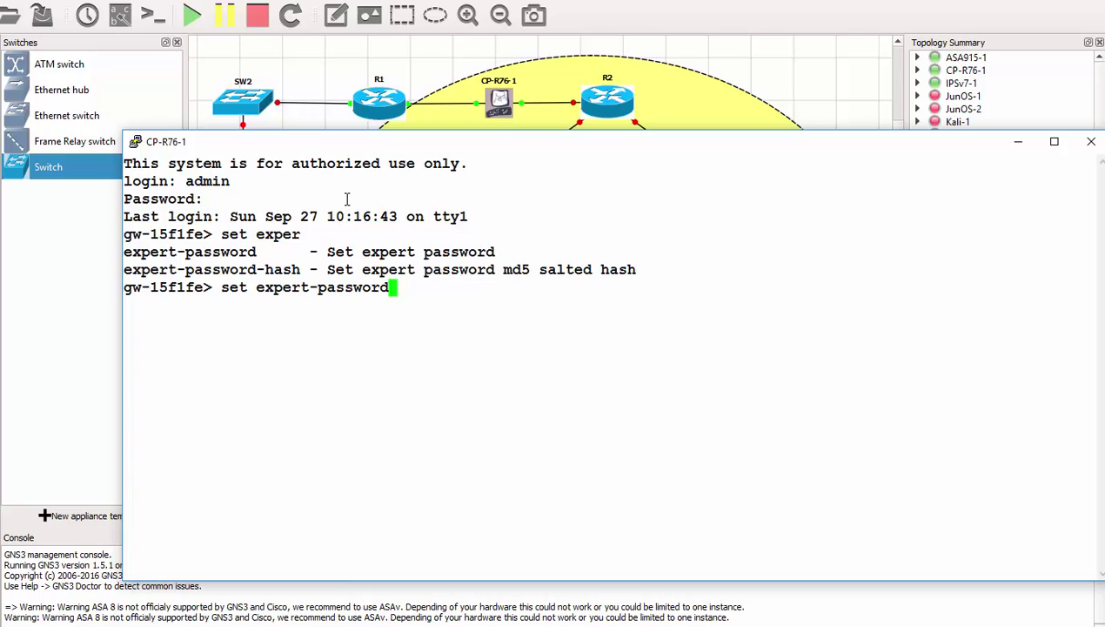
key(Return)
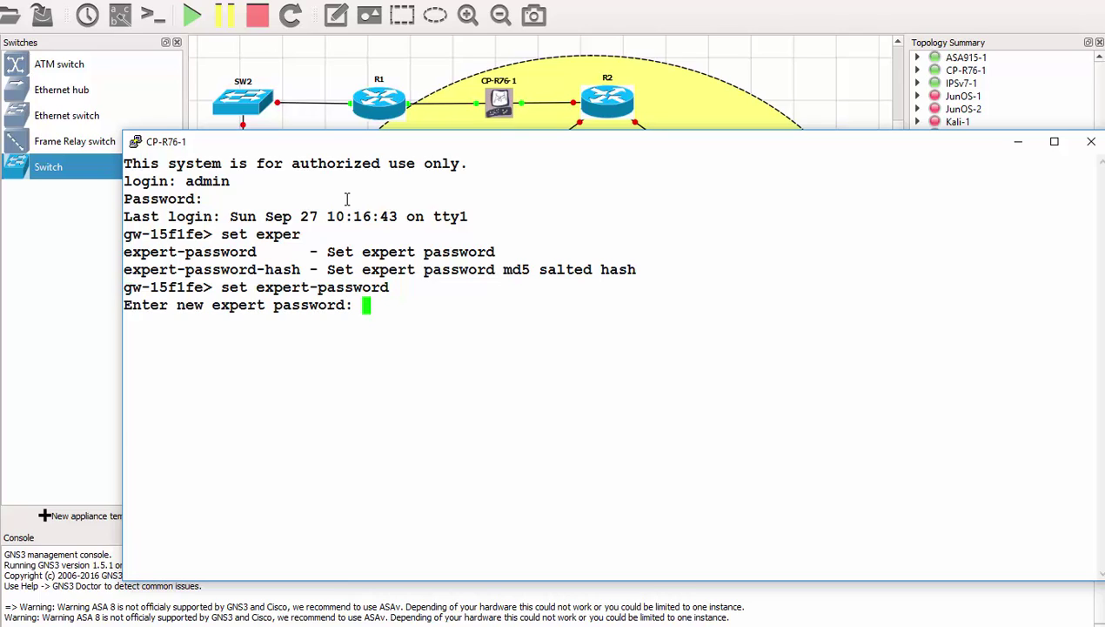
key(Return)
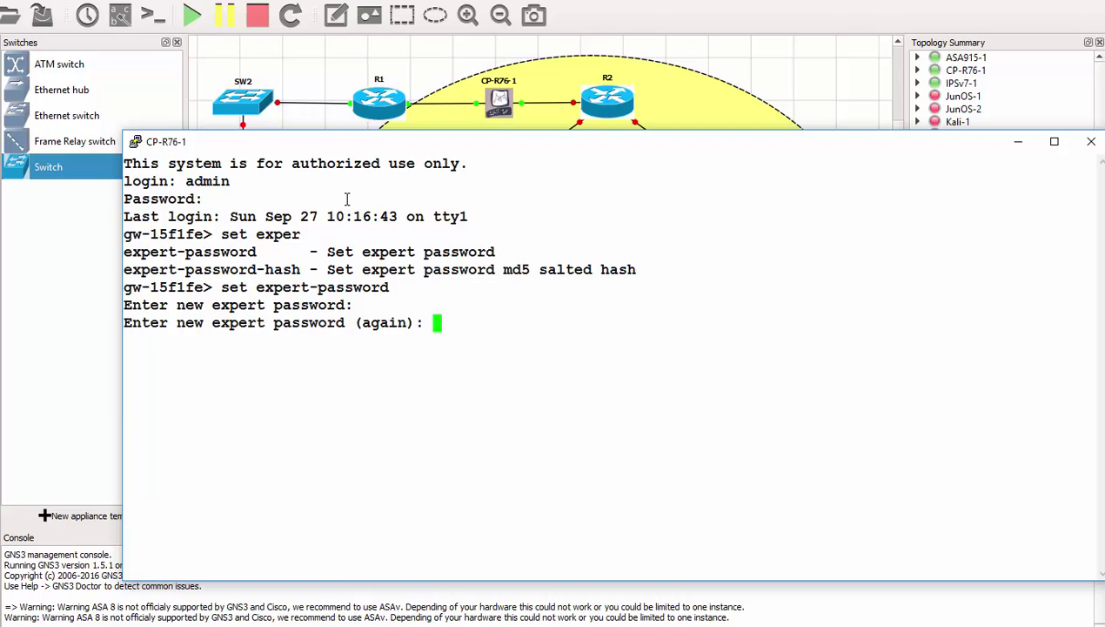
key(Return)
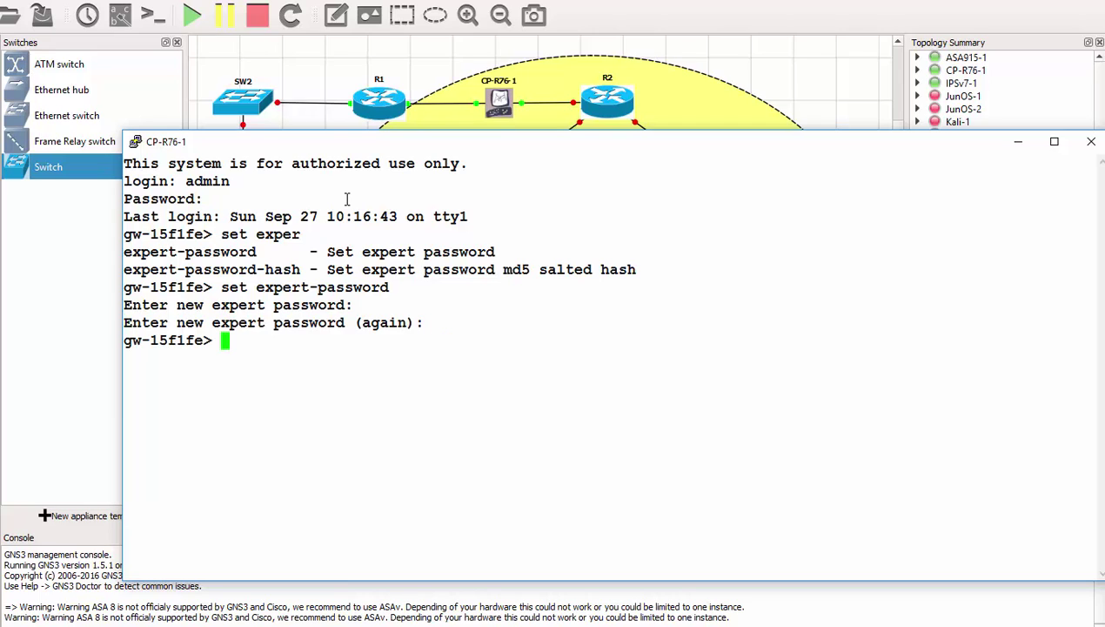
Step: Enter expert mode with the 'expert' command and password, then close the CP-R76-1 console
text(exper)
key(Tab)
key(Return)
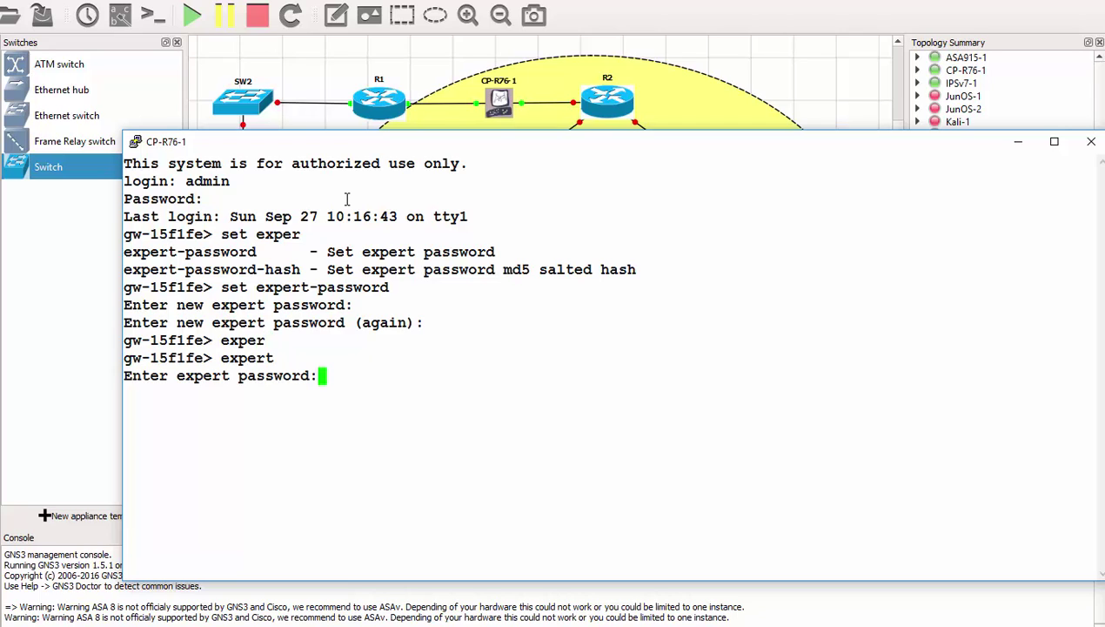
key(Return)
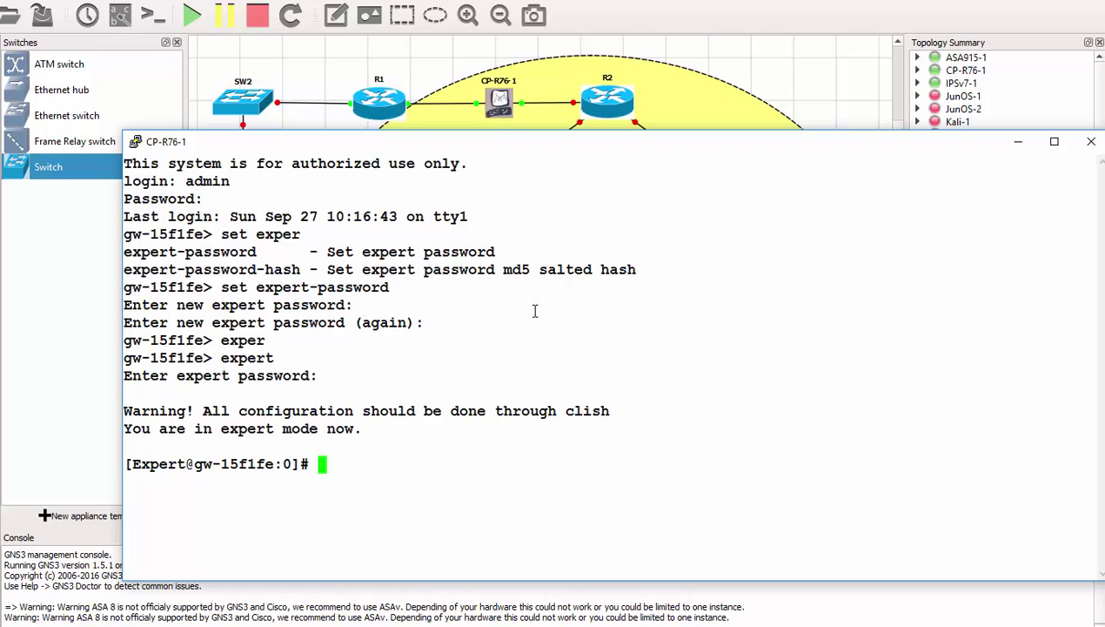
drag(293, 464, 123, 464)
click(343, 465)
click(1091, 142)
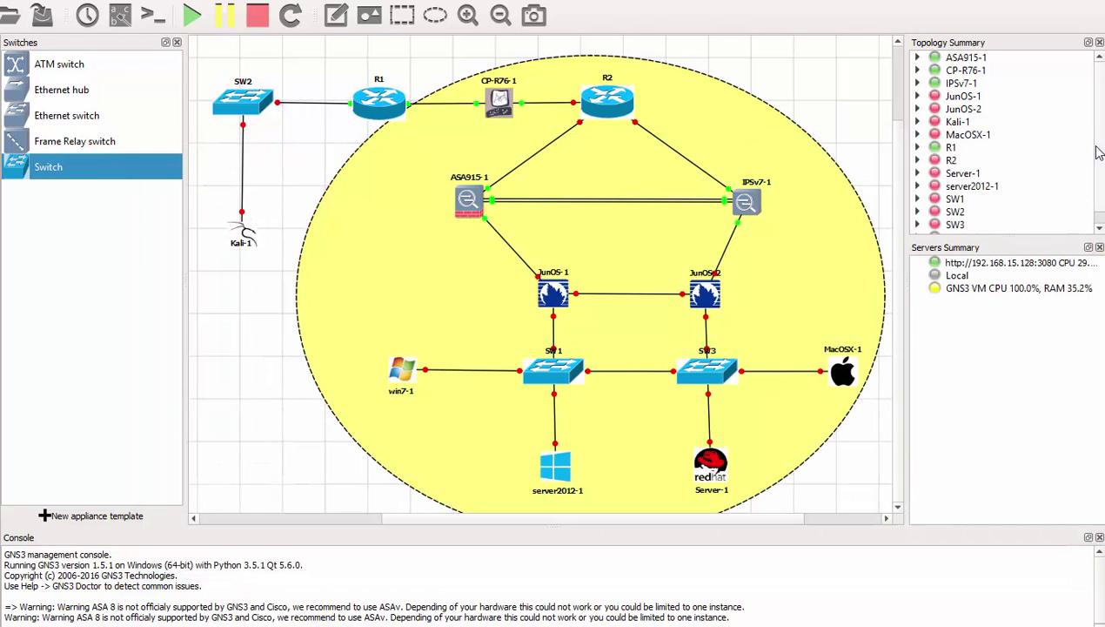
Step: Open the ASA915-1 console, accept wizard defaults, and set management IP 10.10.10.1 mask 255.255.255.0
double_click(468, 202)
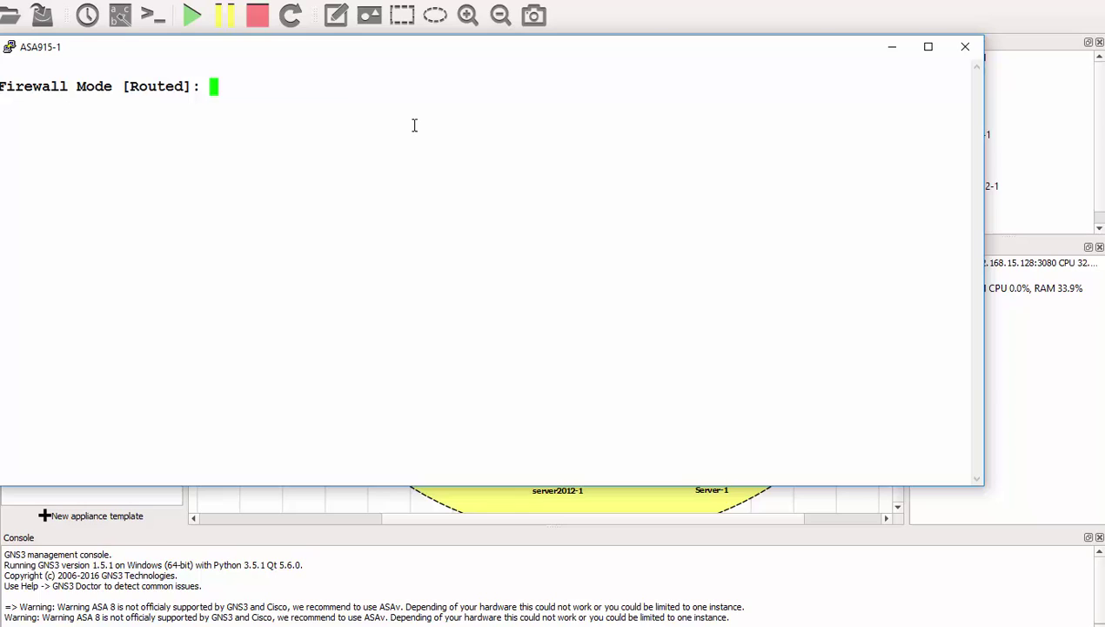
key(Return)
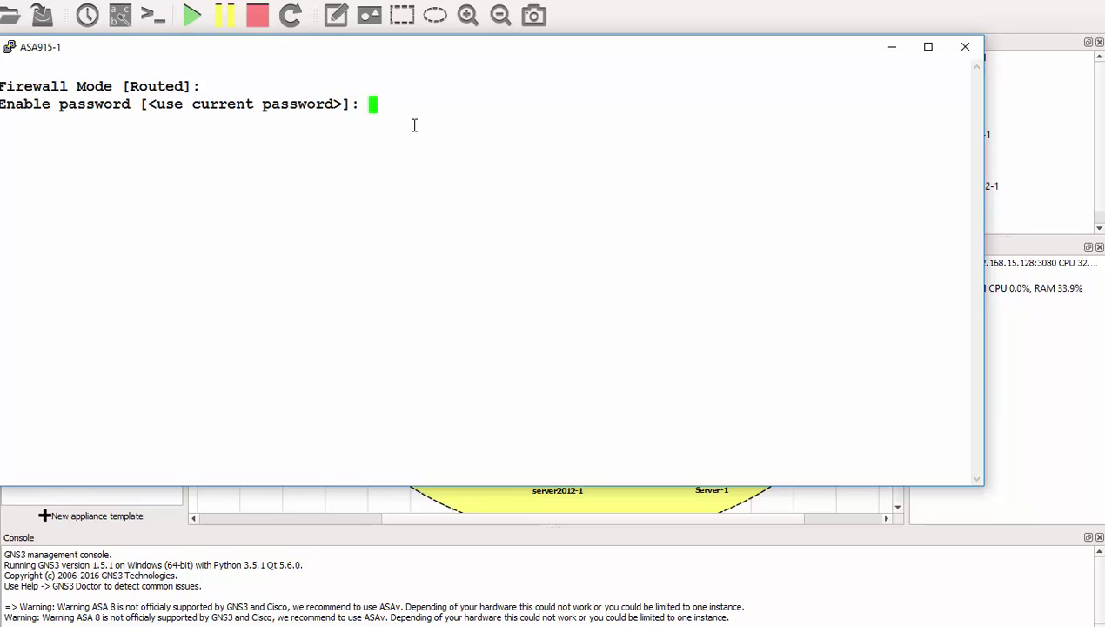
key(Return)
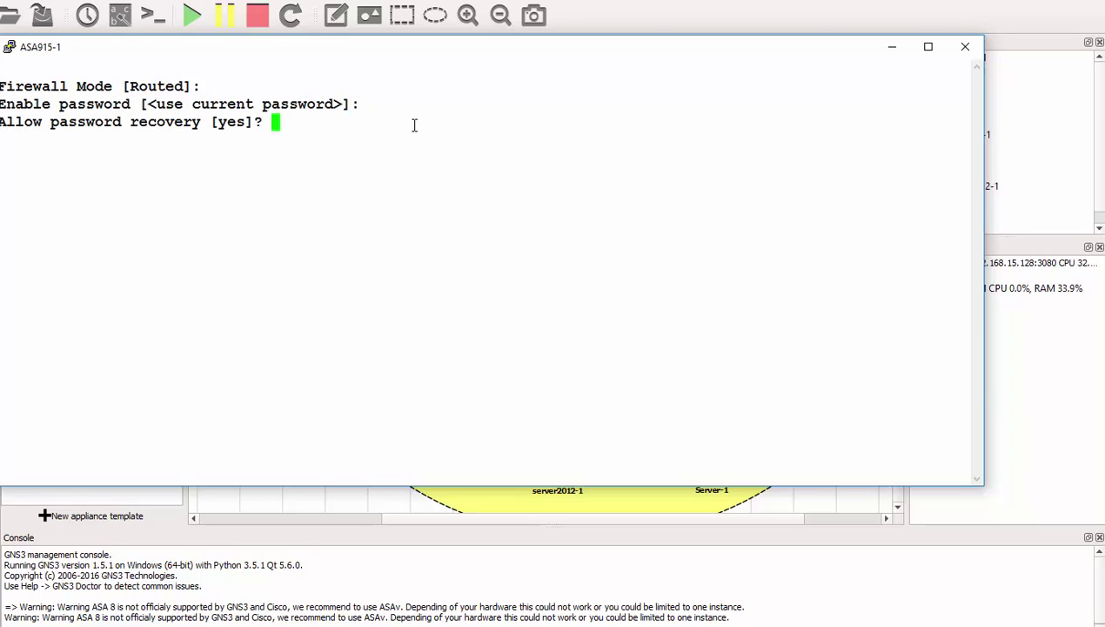
key(Return)
key(Return)
key(Return)
key(Return)
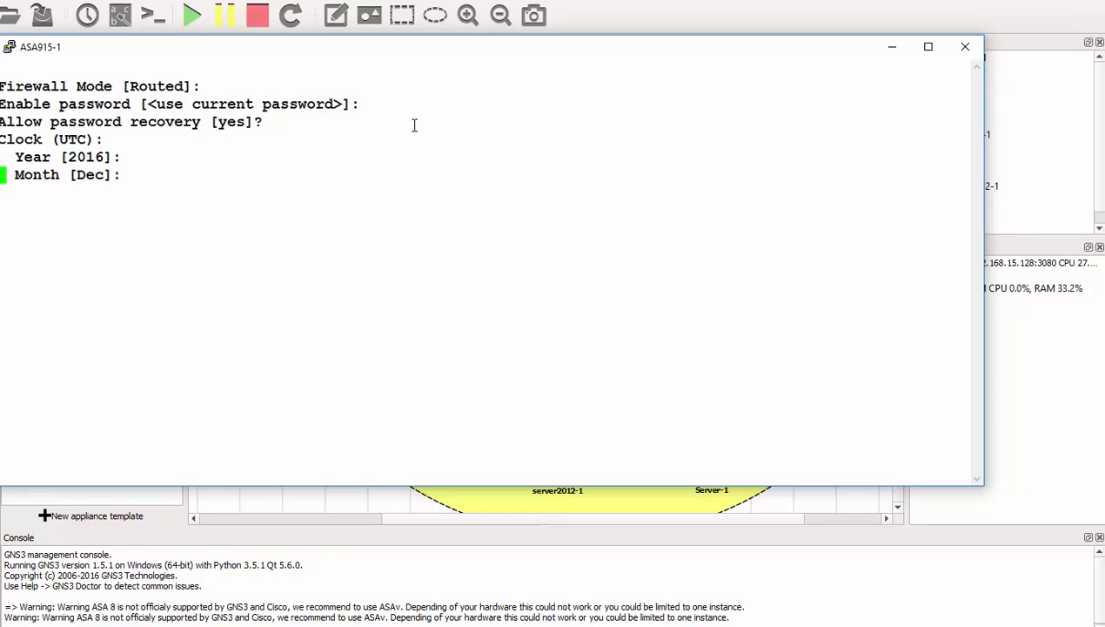
key(Return)
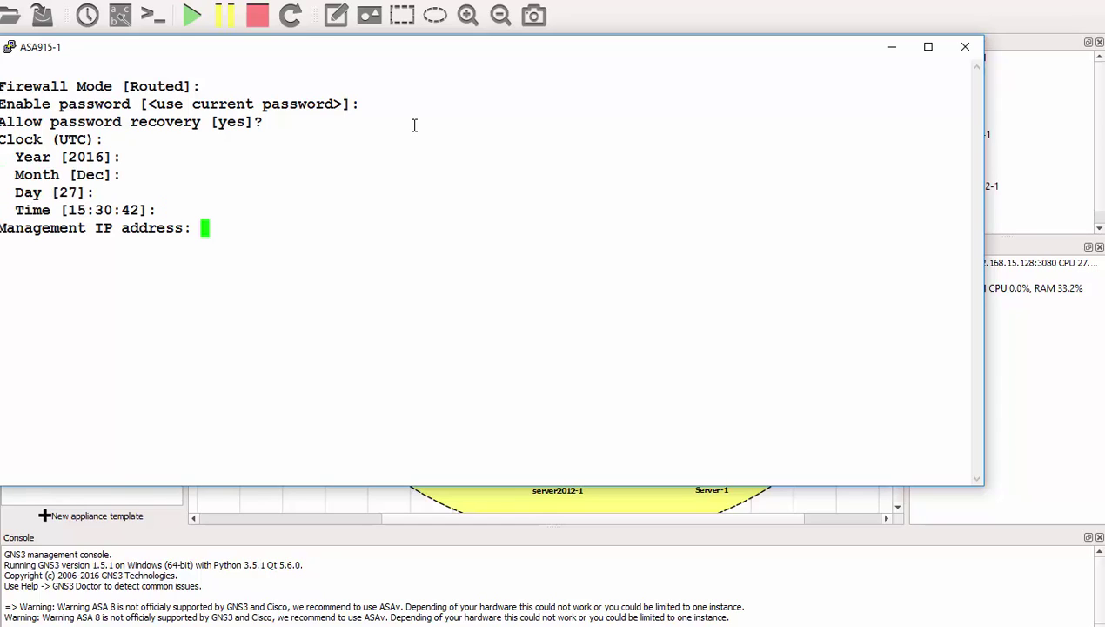
text(10.10.10.1)
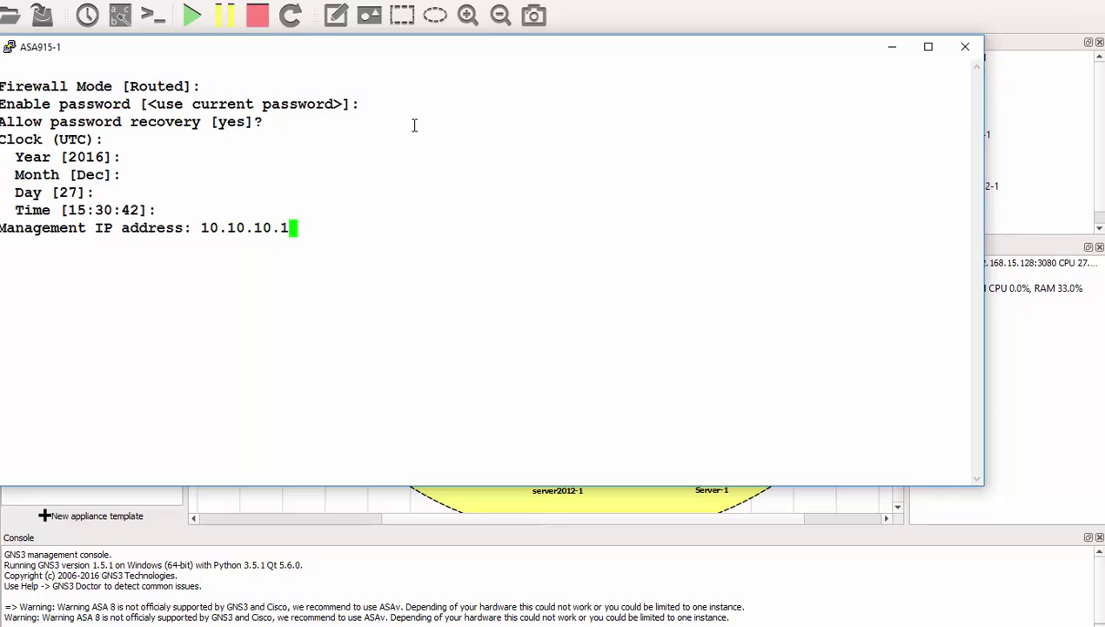
key(Return)
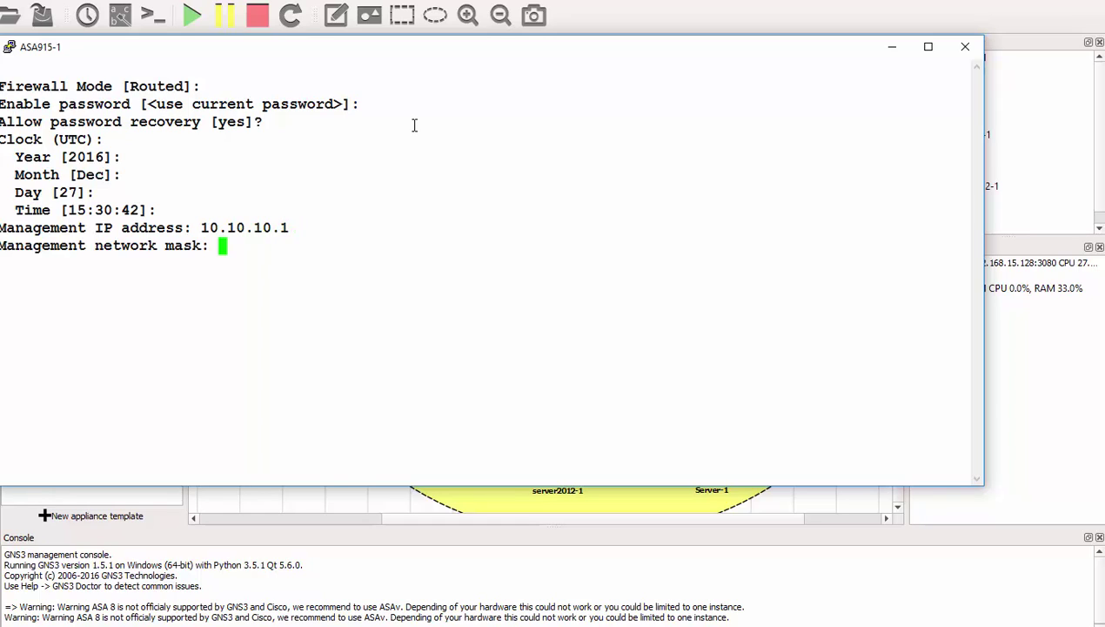
text(255.255.)
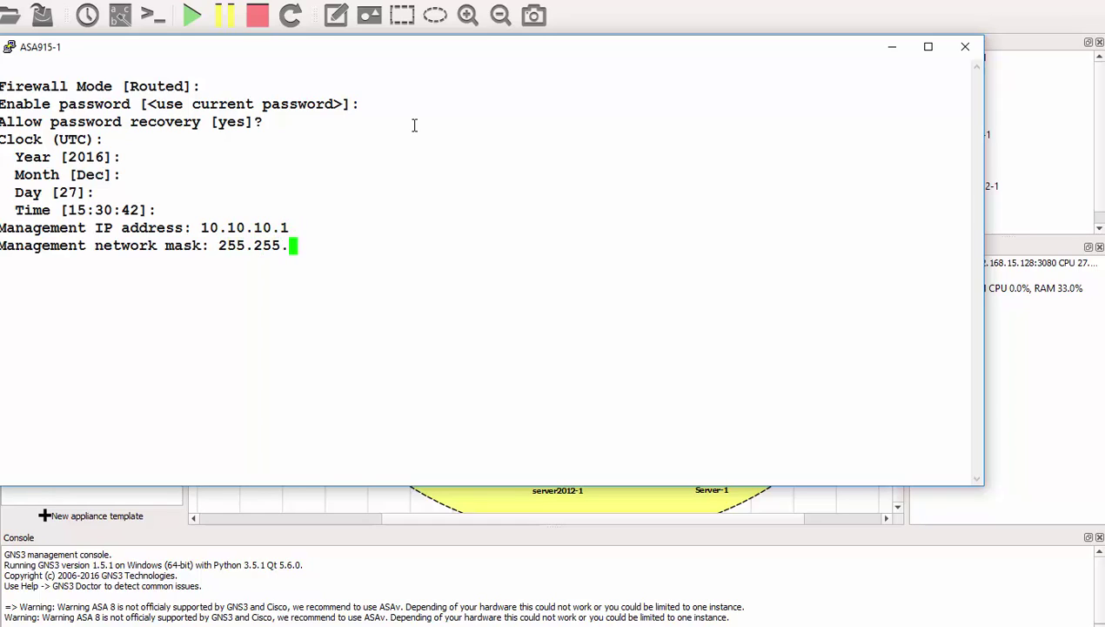
text(255.0)
key(Return)
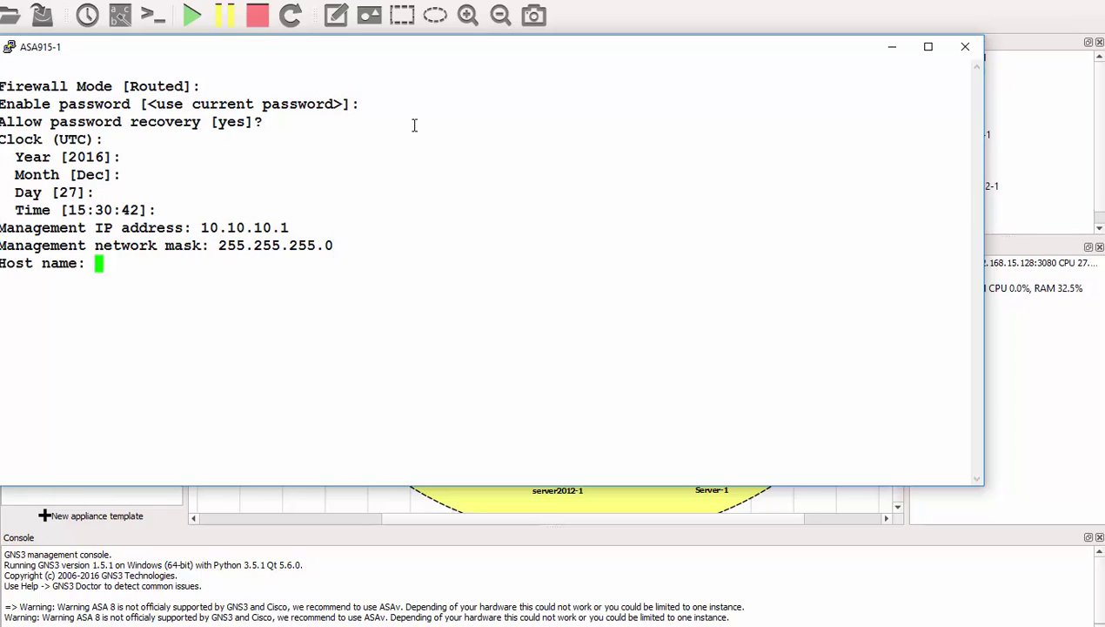
Step: Enter host fw.example.com, domain example.com, ASDM host 10.10.10.15, and save to flash
text(fw.exa)
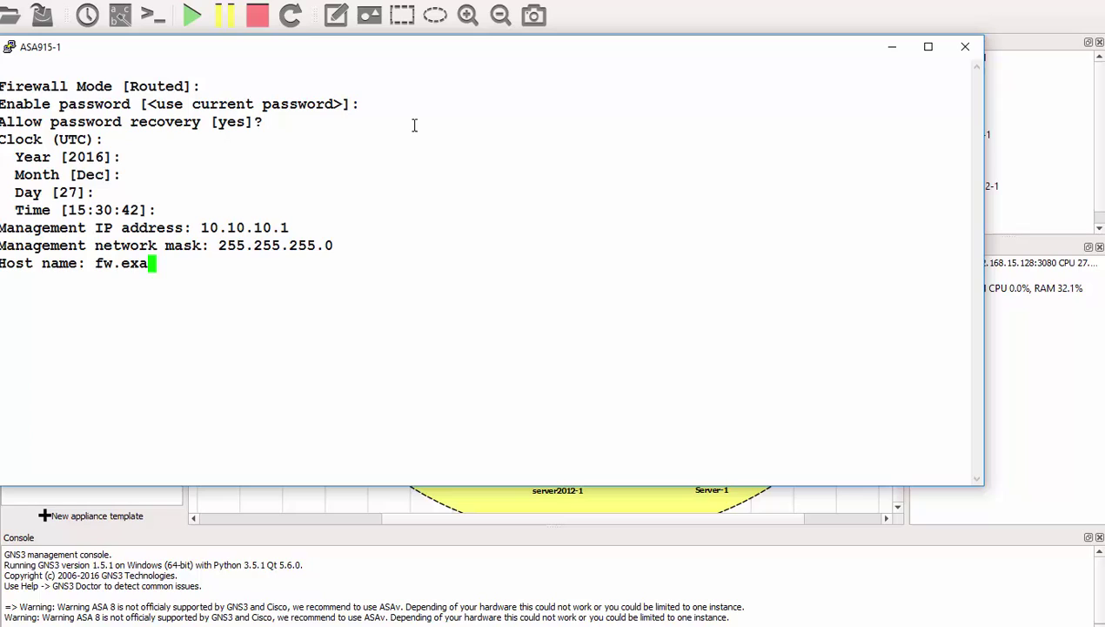
text(mple.com)
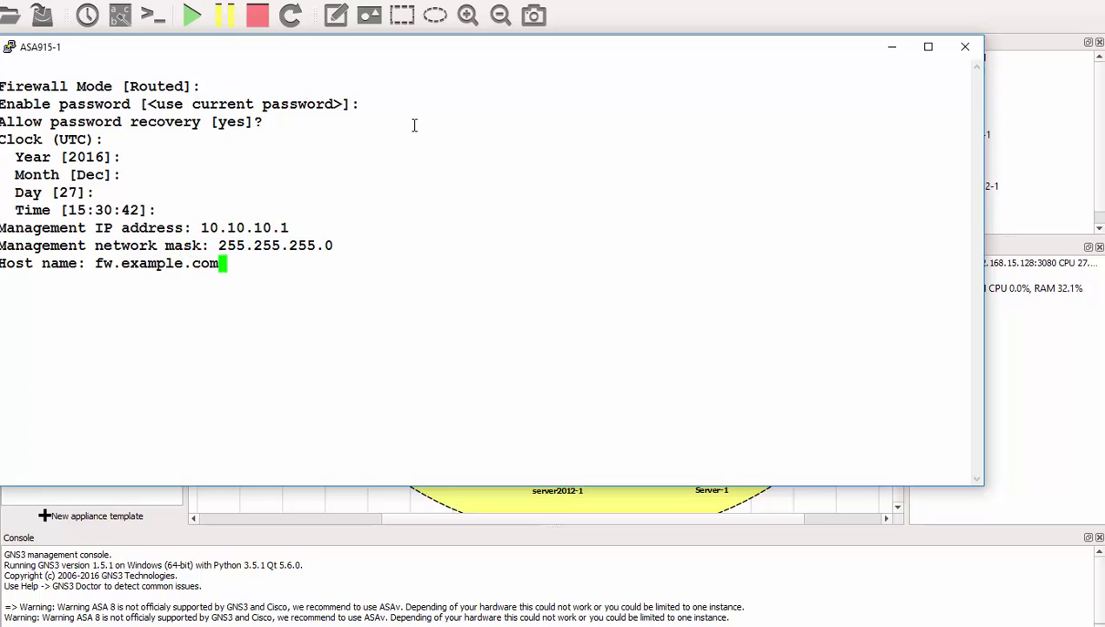
key(Return)
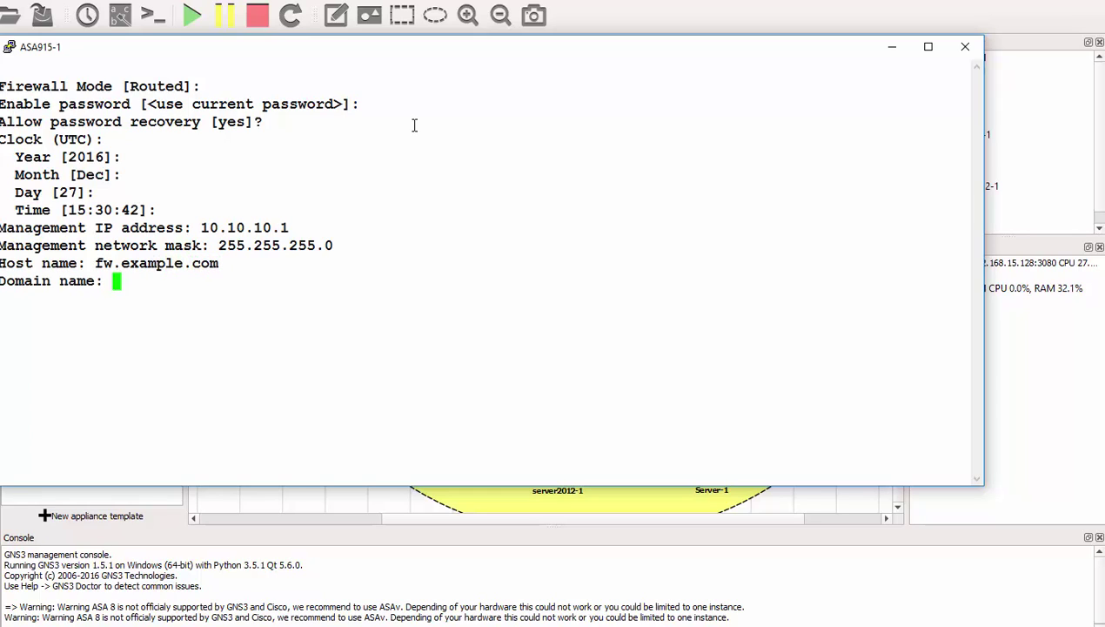
text(exmaple)
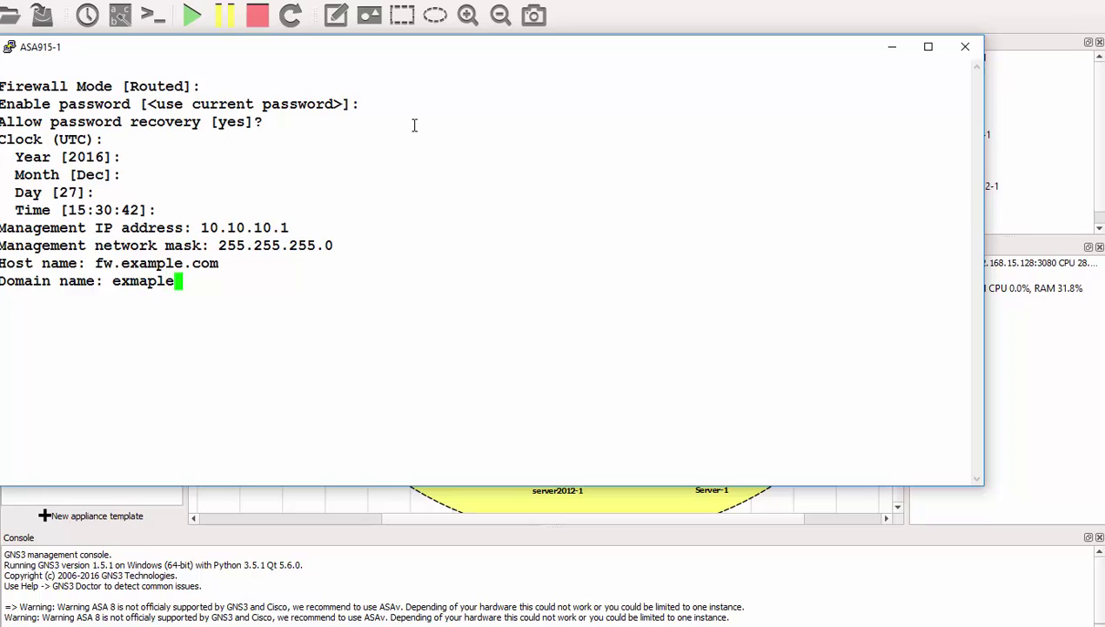
key(BackSpace)
key(BackSpace)
key(BackSpace)
key(BackSpace)
key(BackSpace)
text(a)
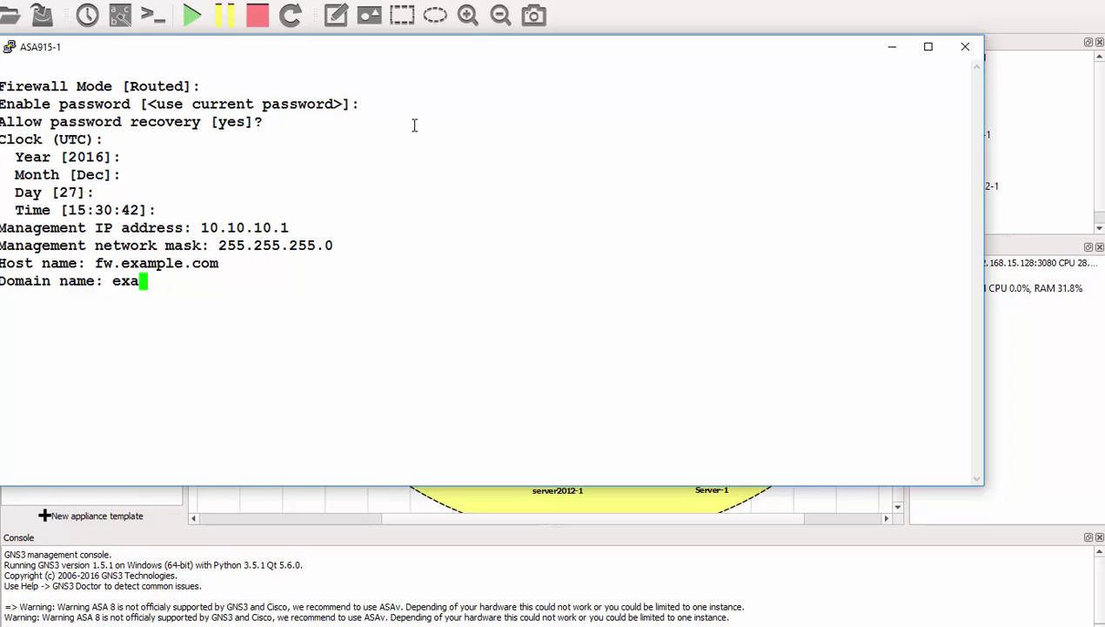
text(mple.com)
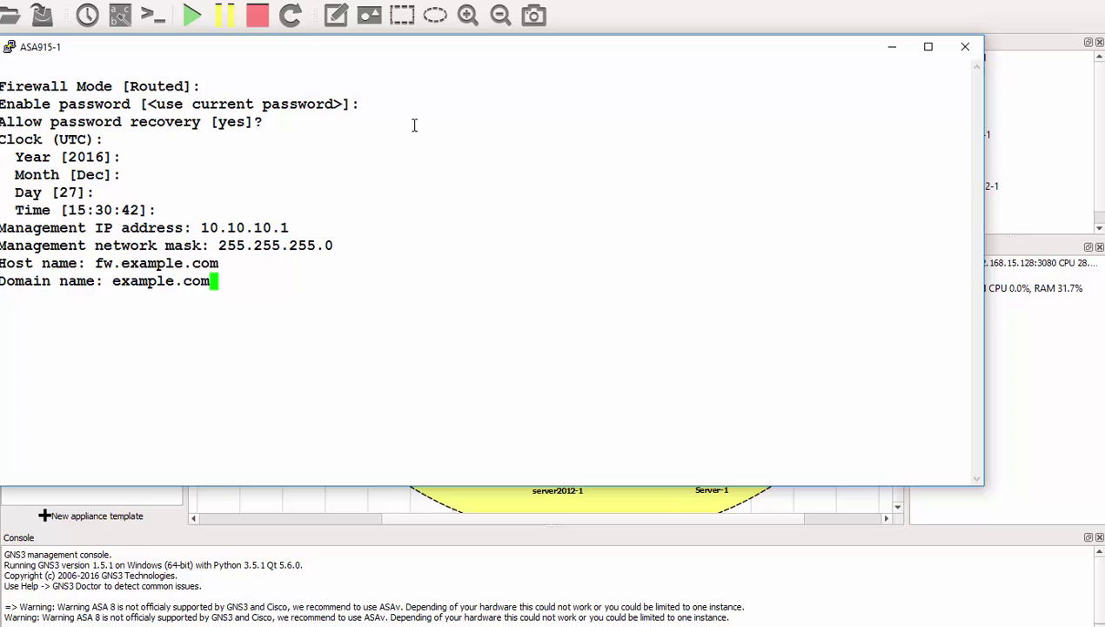
key(Return)
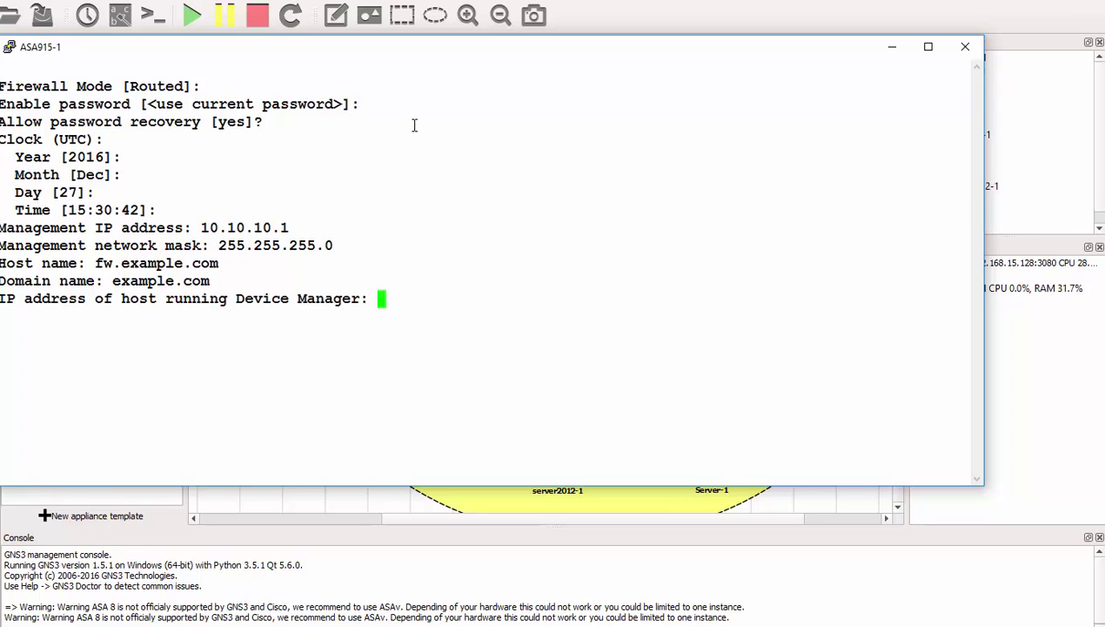
text(10.10.10)
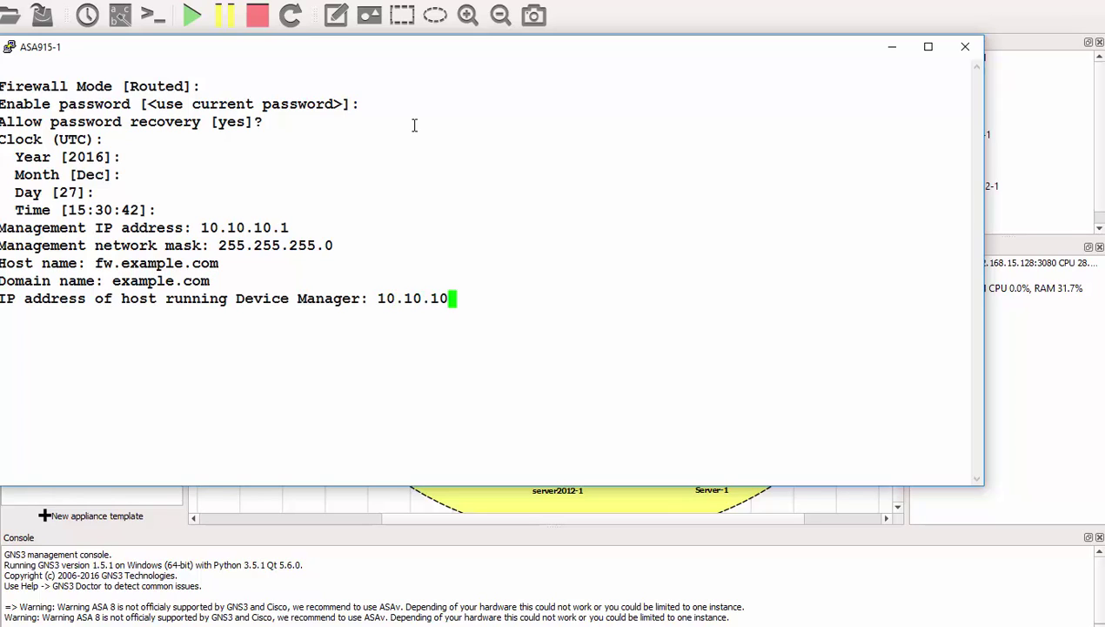
text(.15)
key(Return)
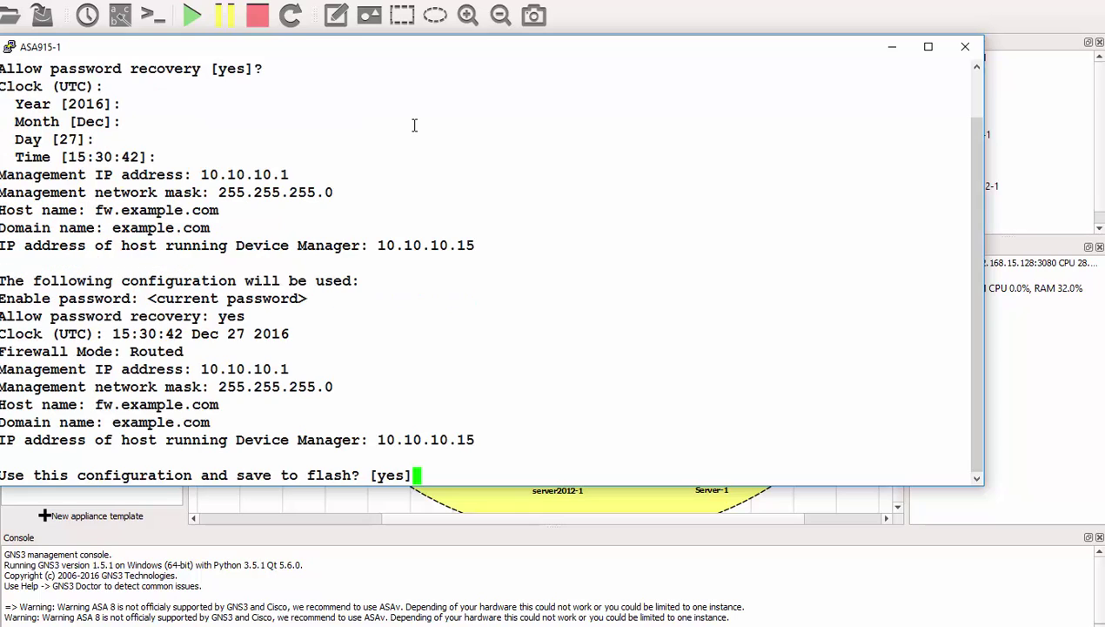
key(Return)
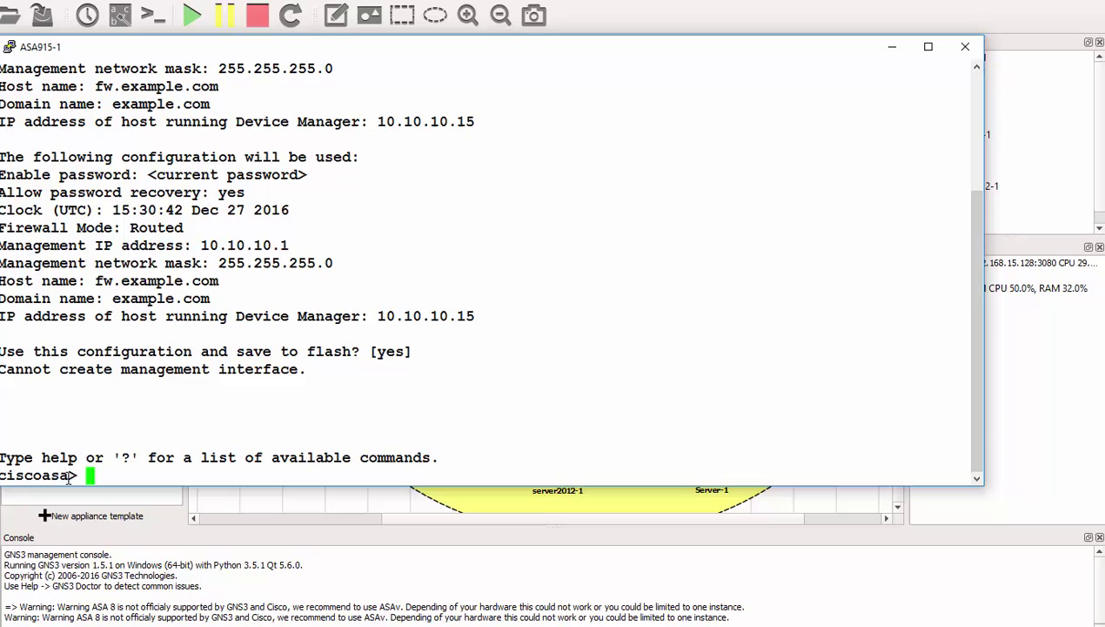
drag(71, 476, 1, 475)
Step: Run enable and conf t on the ASA, declining the anonymous error reporting prompt
click(117, 473)
text(conf)
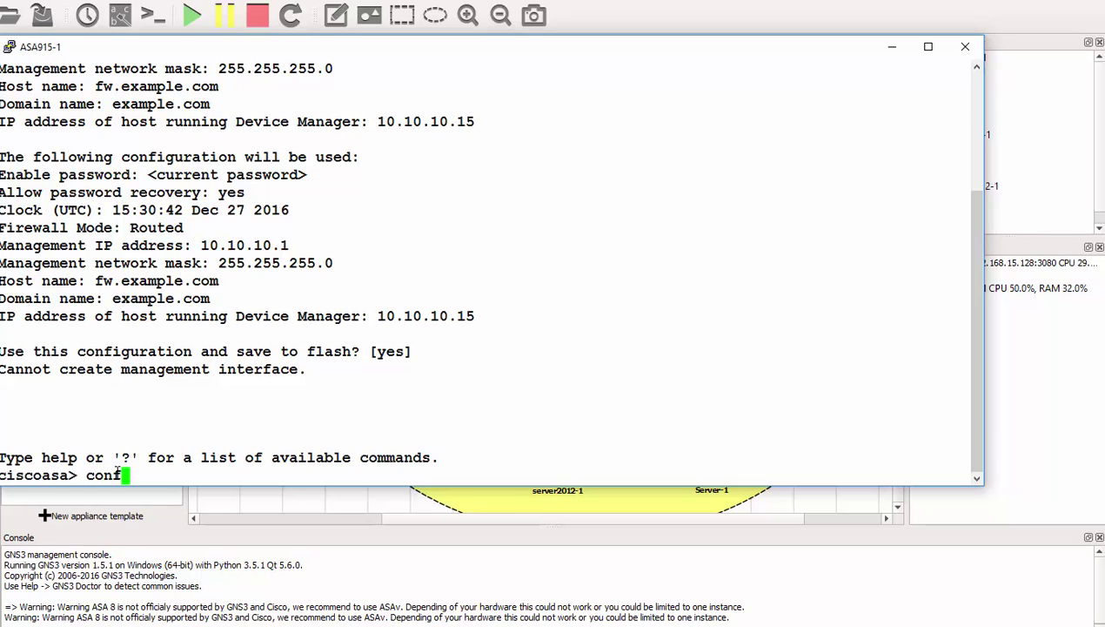
key(BackSpace)
key(BackSpace)
key(BackSpace)
key(BackSpace)
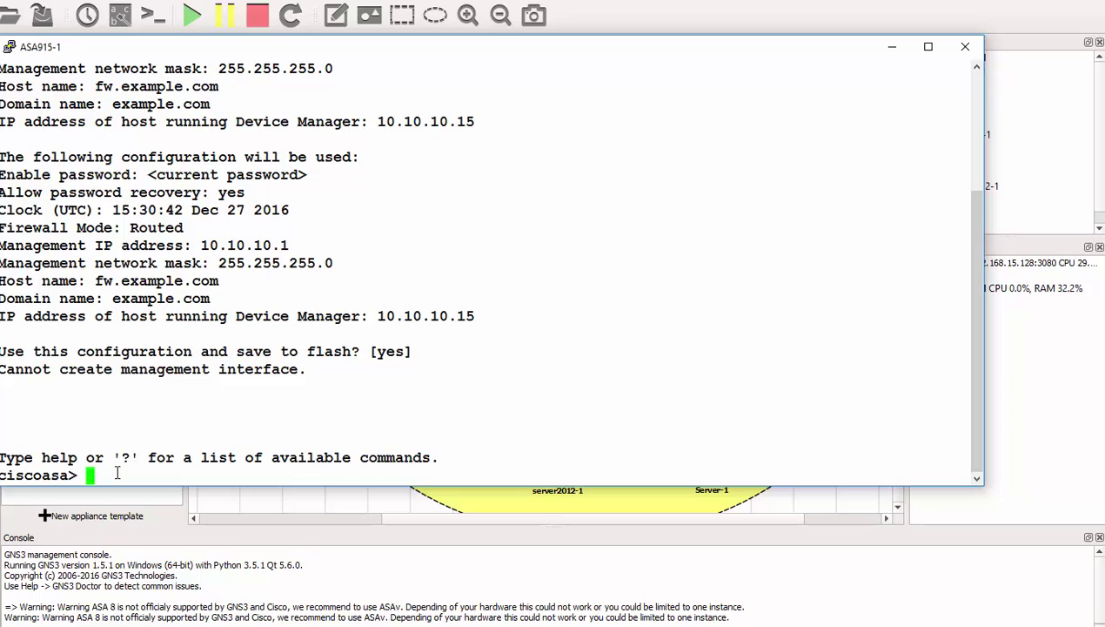
text(enable)
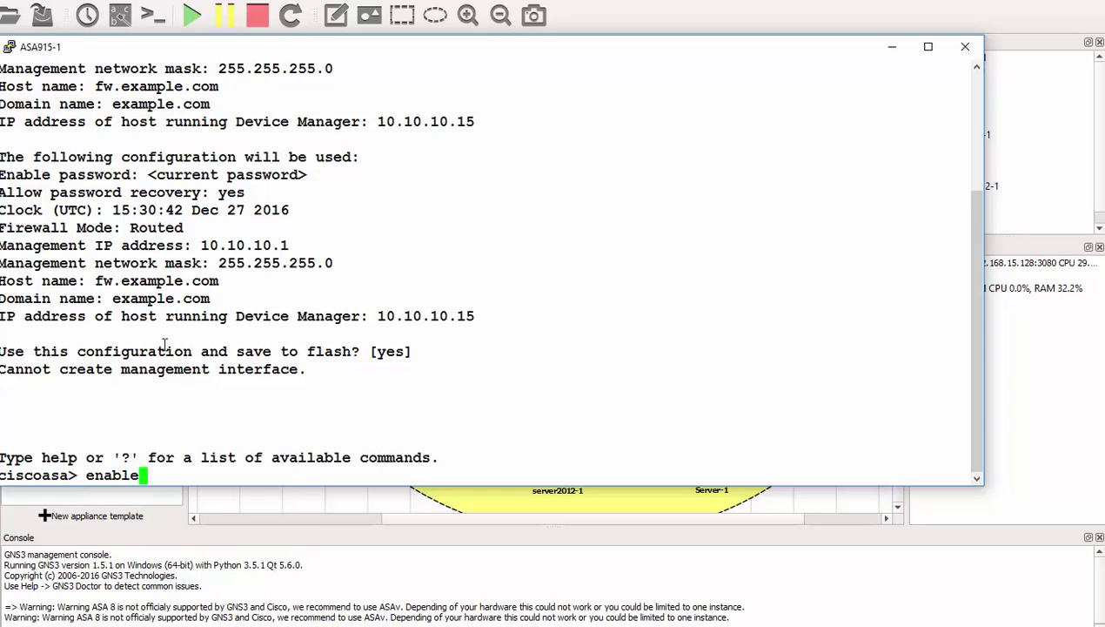
key(Return)
key(Return)
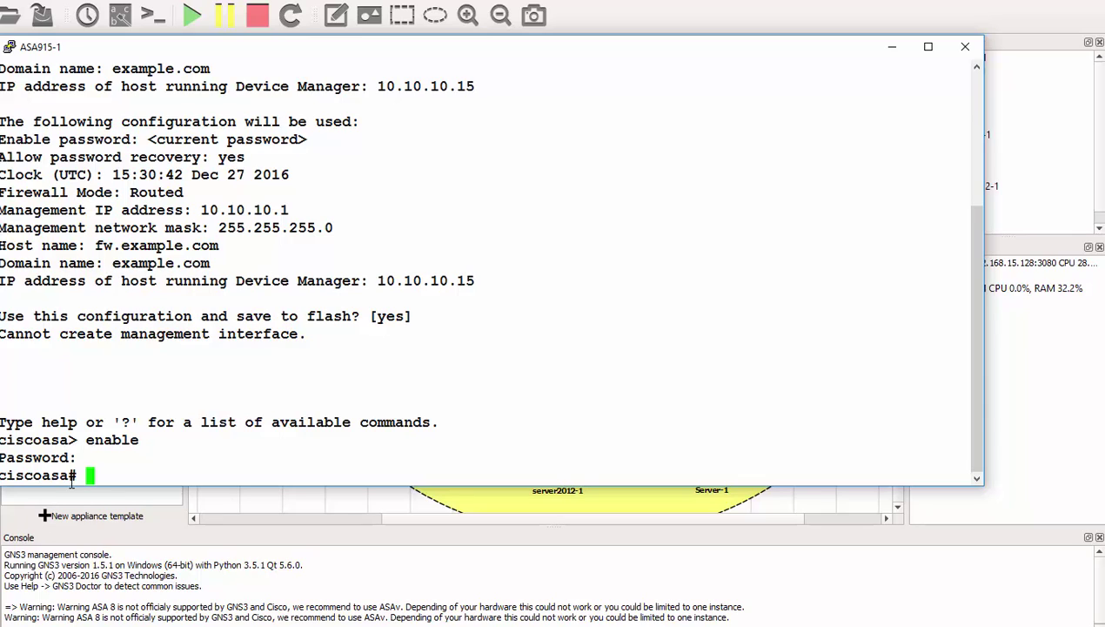
drag(77, 475, 5, 475)
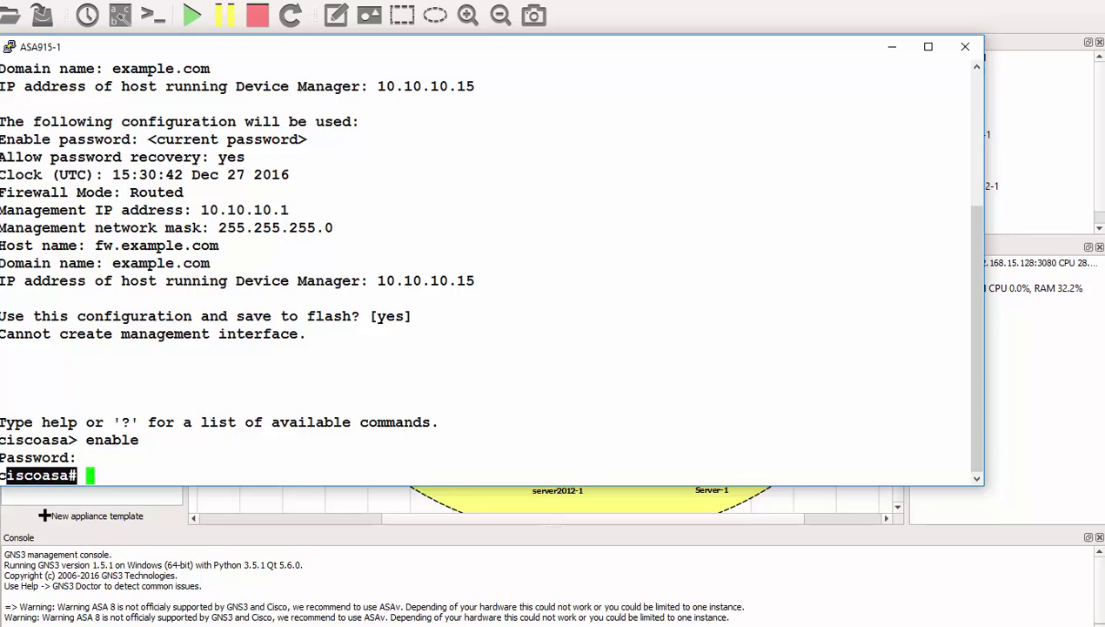
click(122, 471)
text(conf t)
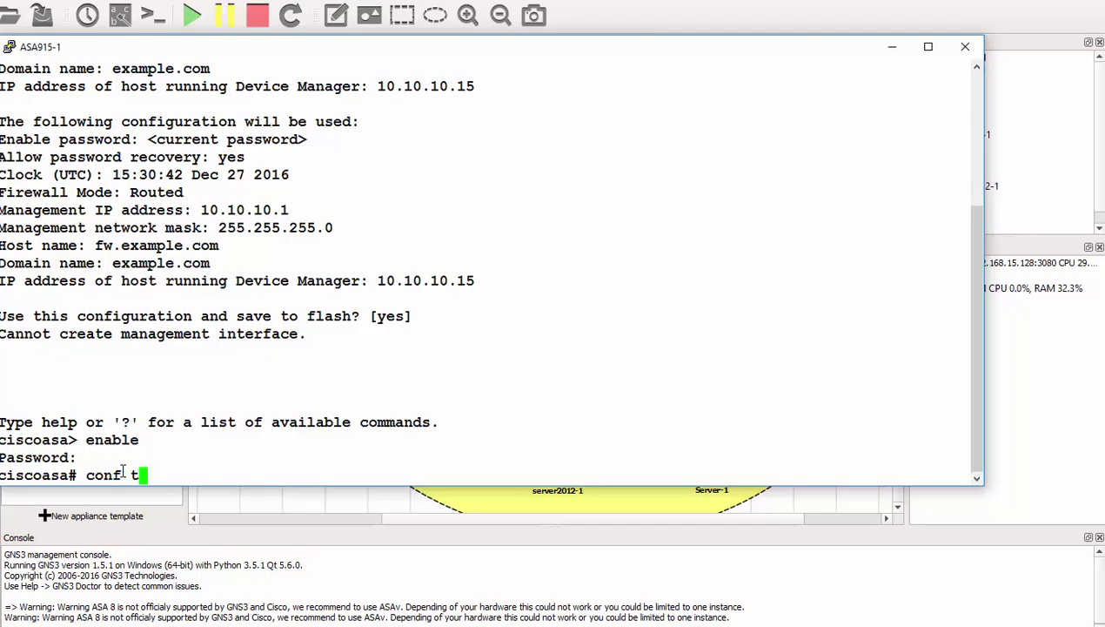
key(Return)
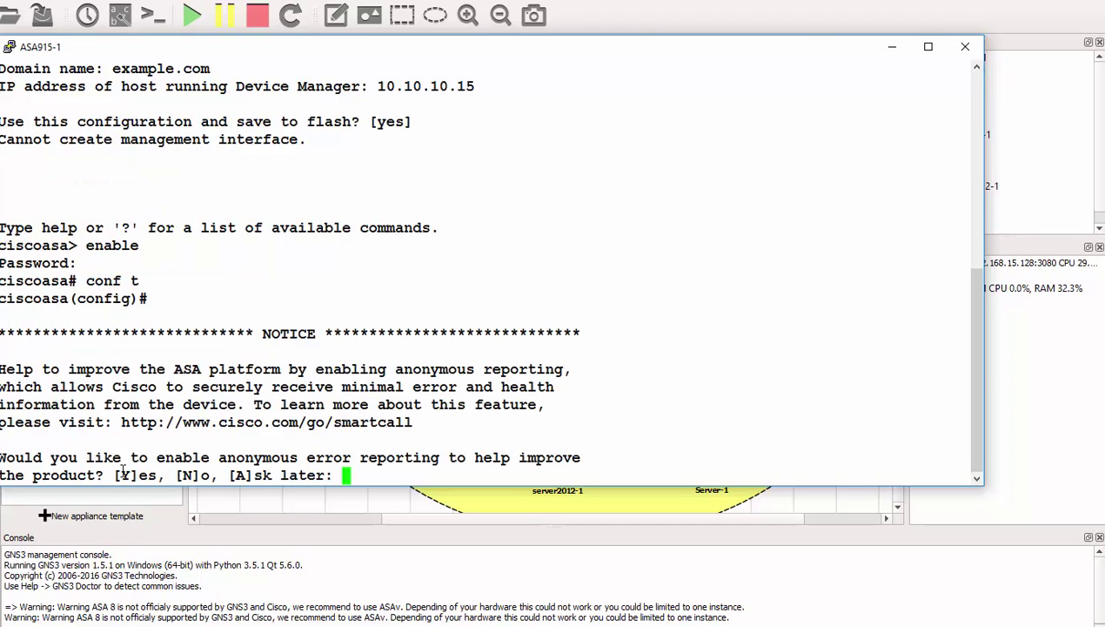
key(Return)
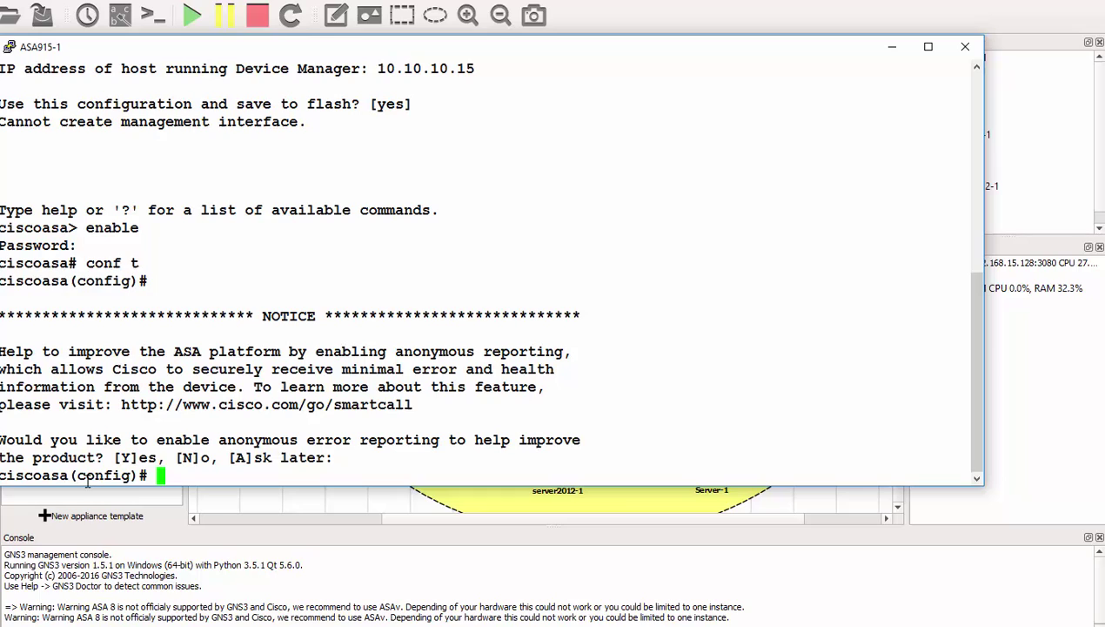
drag(155, 477, 331, 457)
click(255, 407)
Step: Run 'show ver', page through to the ASA 5520 VPN Plus license, then close the console
text(shwo)
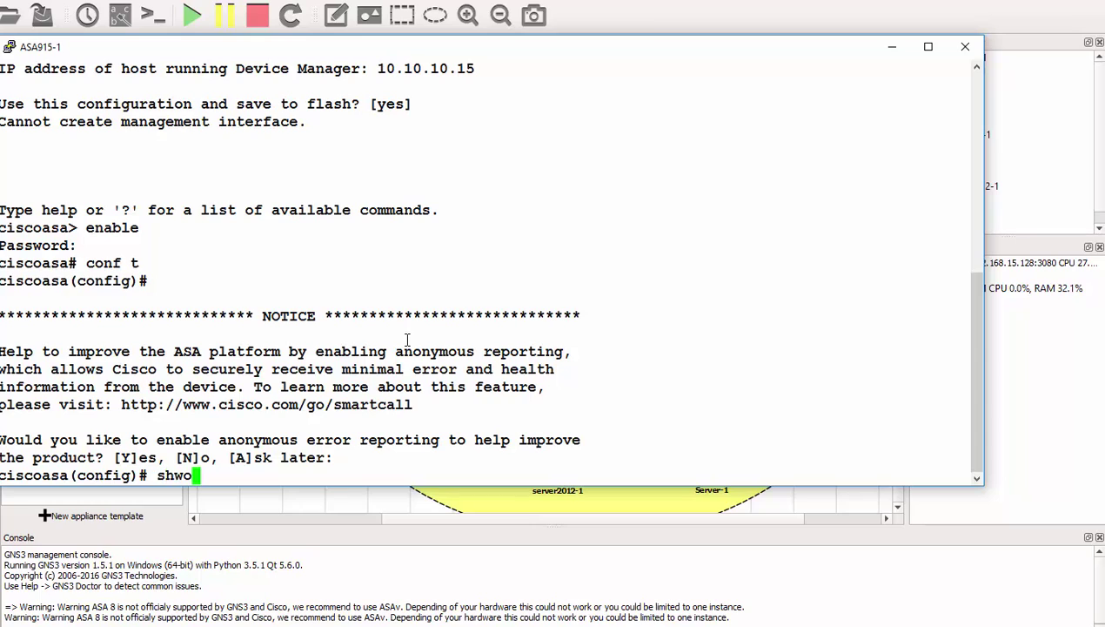
key(BackSpace)
key(BackSpace)
text(ow ver)
key(Return)
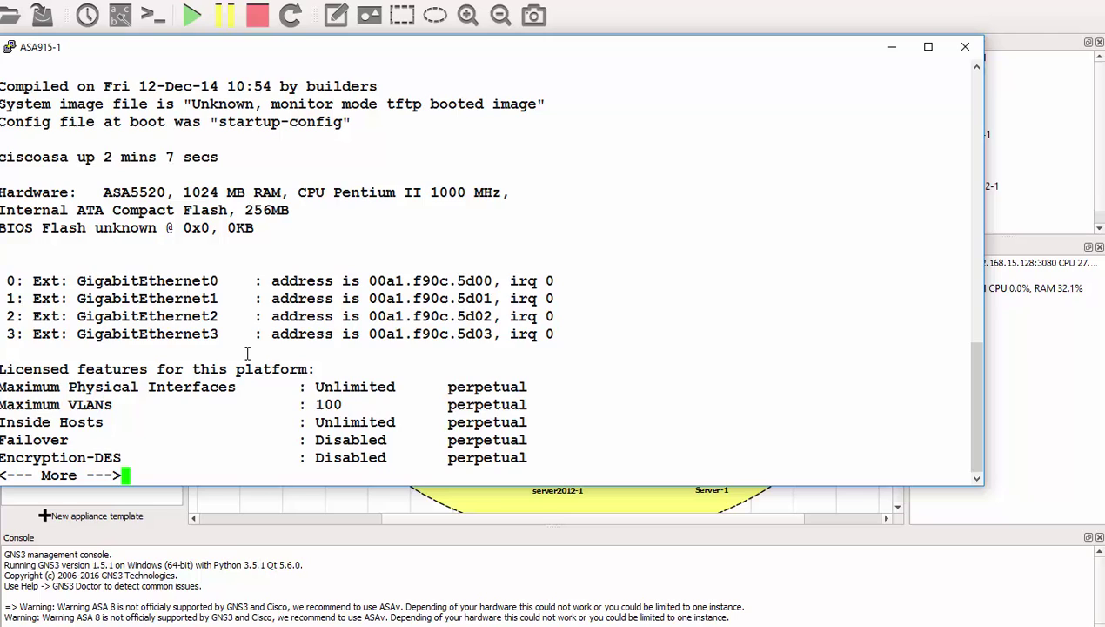
scroll(245, 351, up, 4)
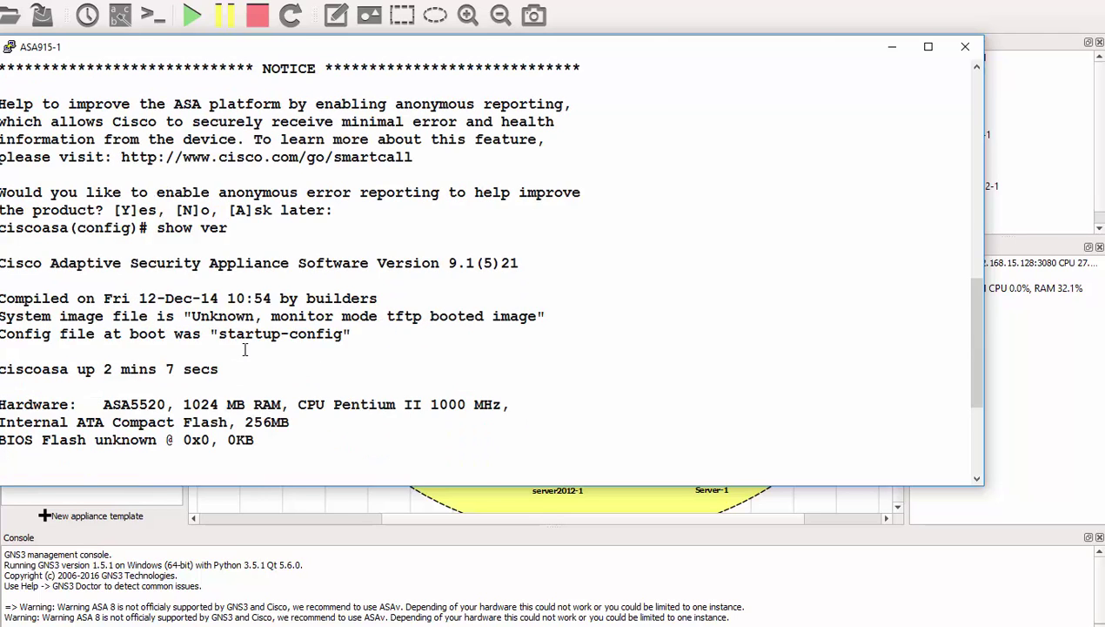
scroll(245, 350, down, 4)
key(space)
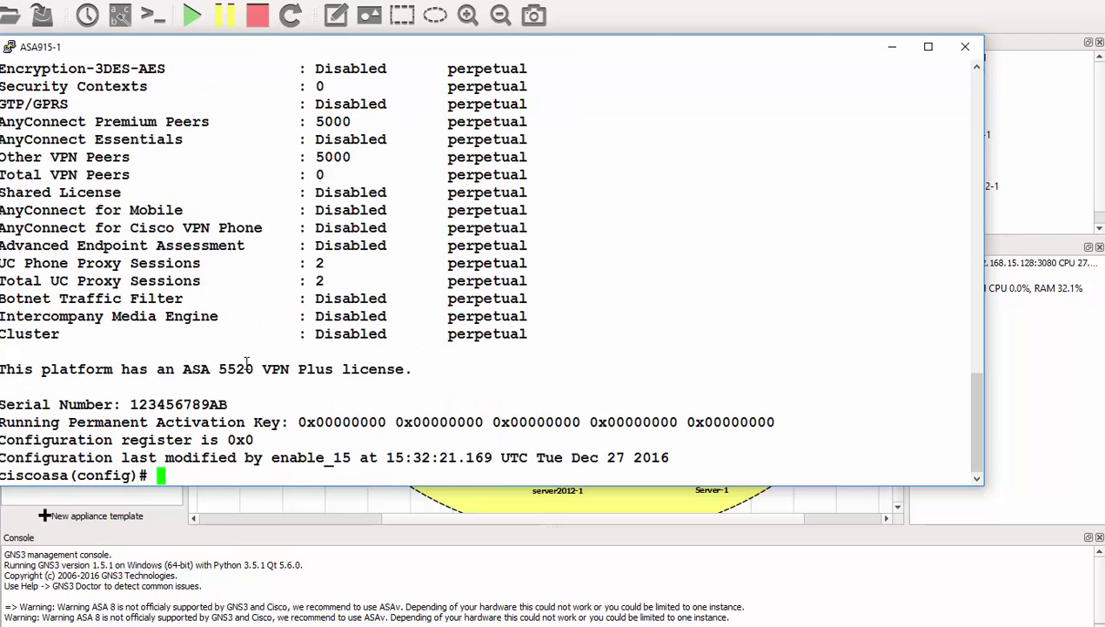
drag(222, 369, 182, 369)
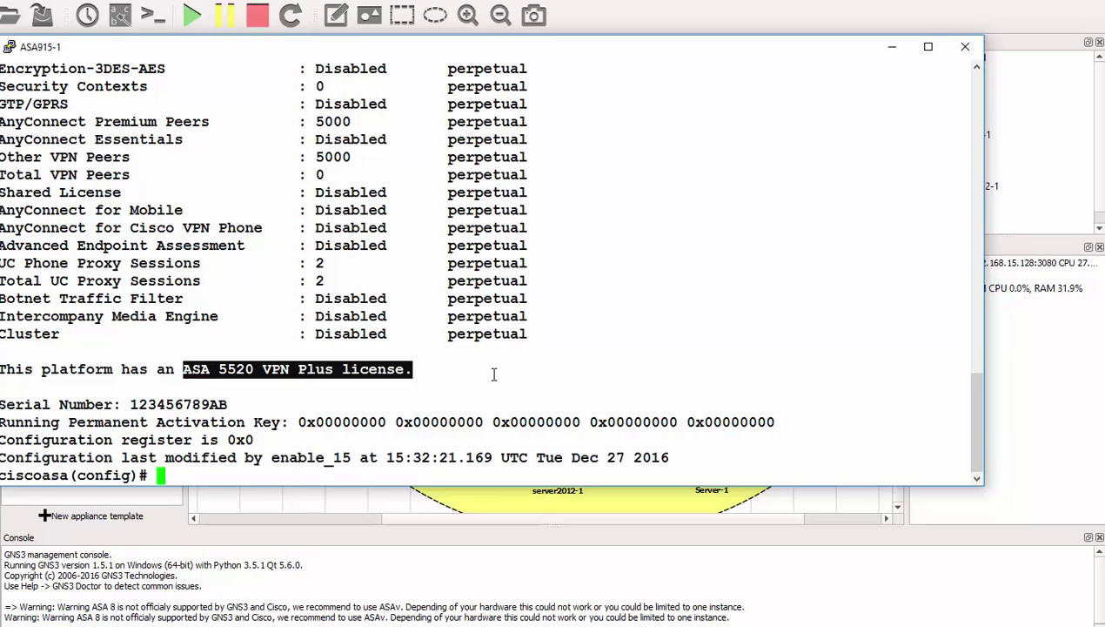
click(965, 46)
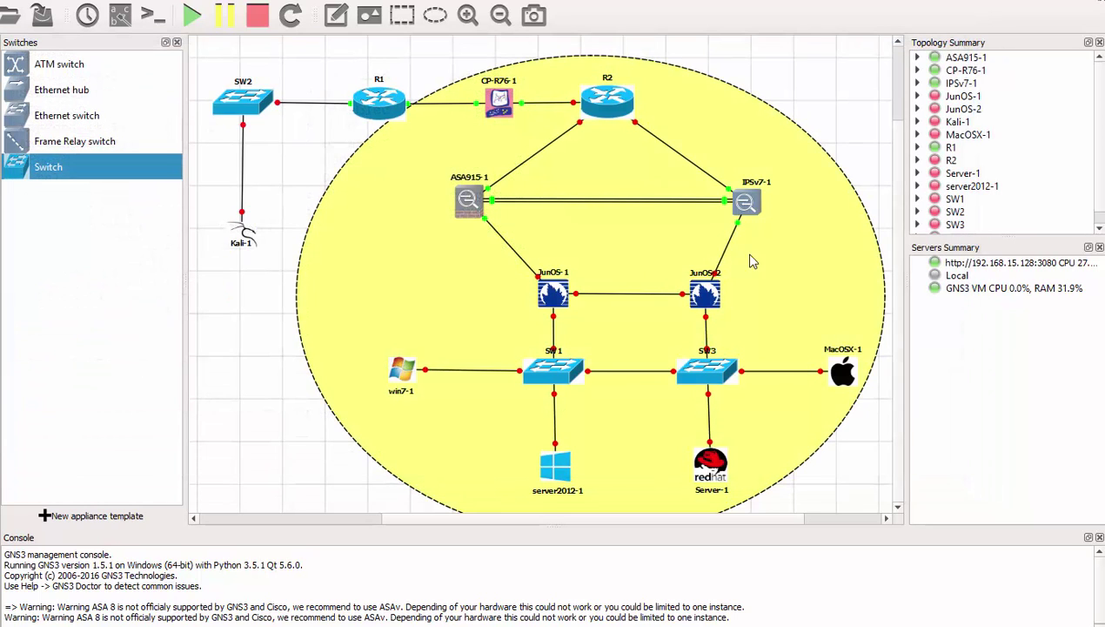
Step: Log into the IPSv7-1 sensor as cisco, run 'show ver' showing IPS-4240, then close it
double_click(746, 204)
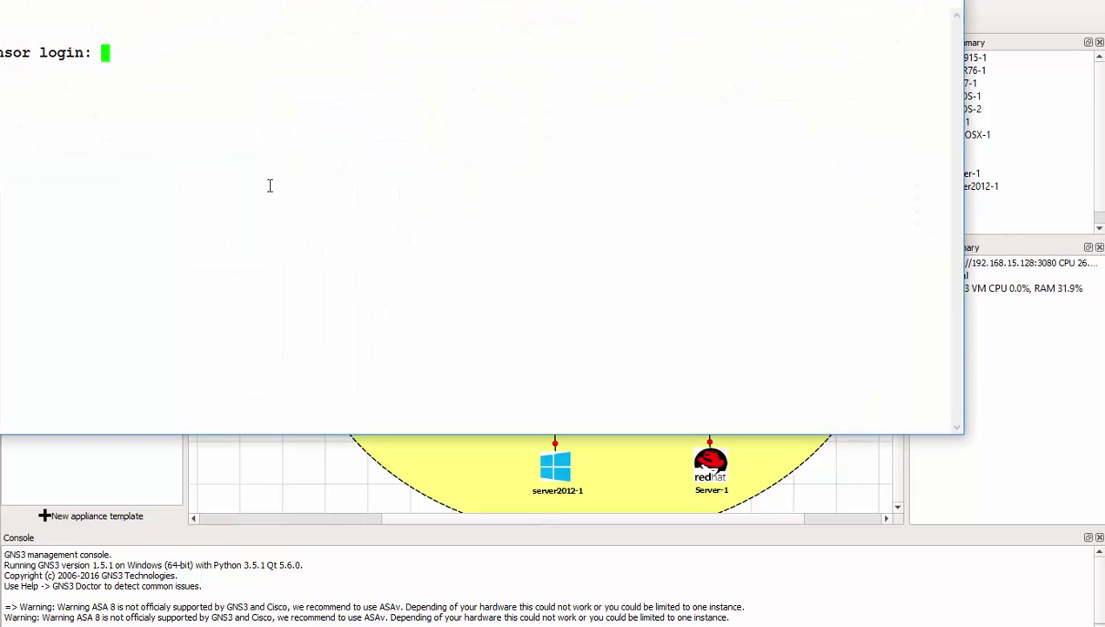
text(cisco)
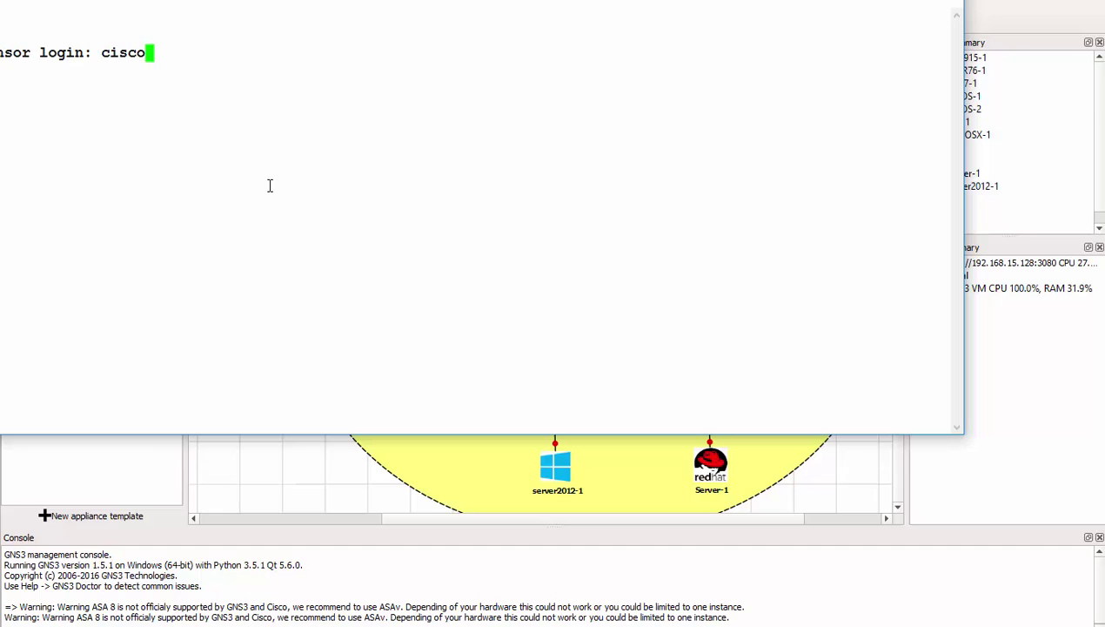
key(Return)
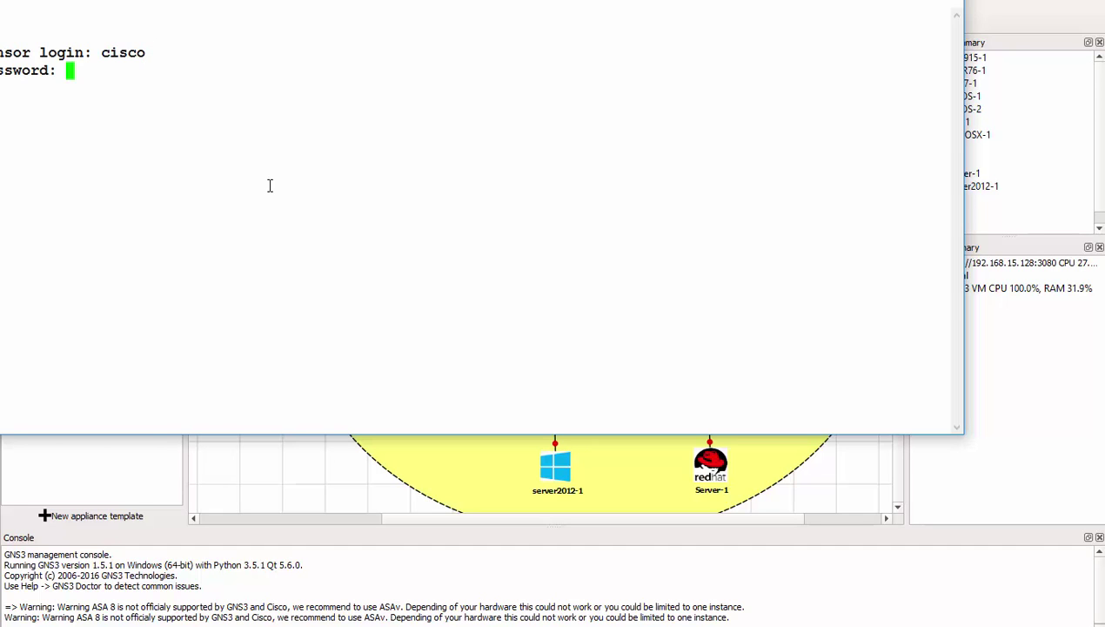
key(Return)
text(show v)
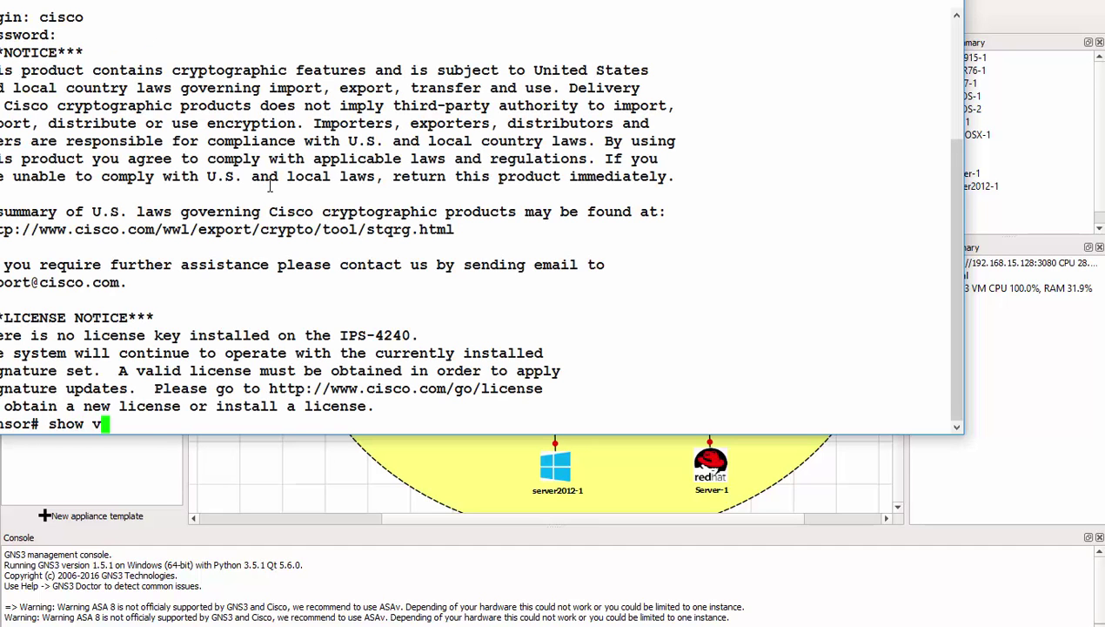
text(er)
key(Return)
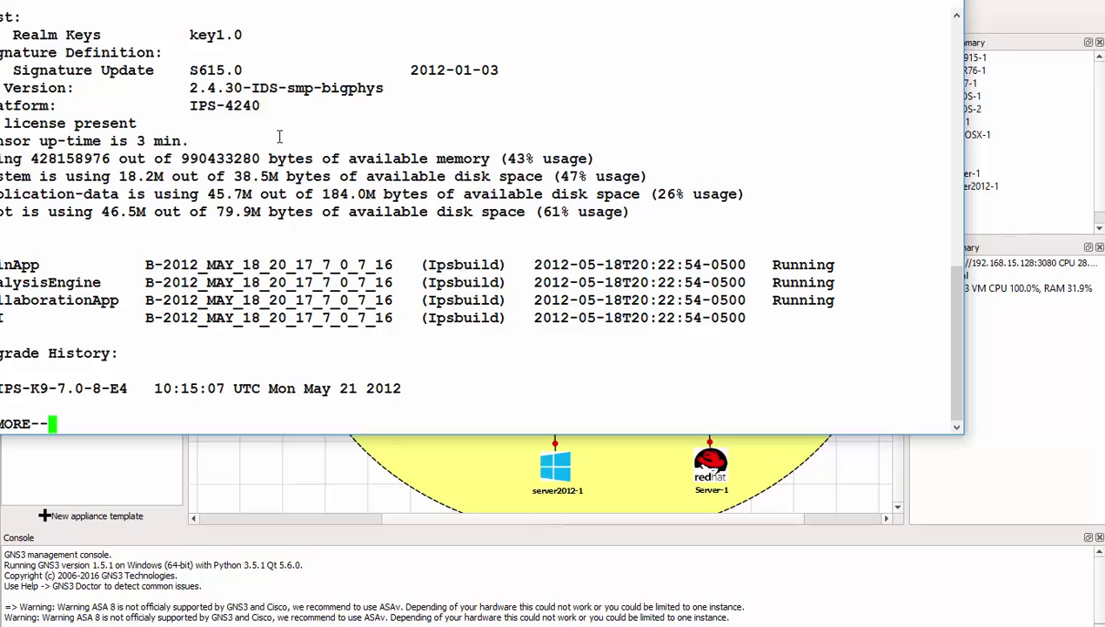
drag(258, 105, 181, 105)
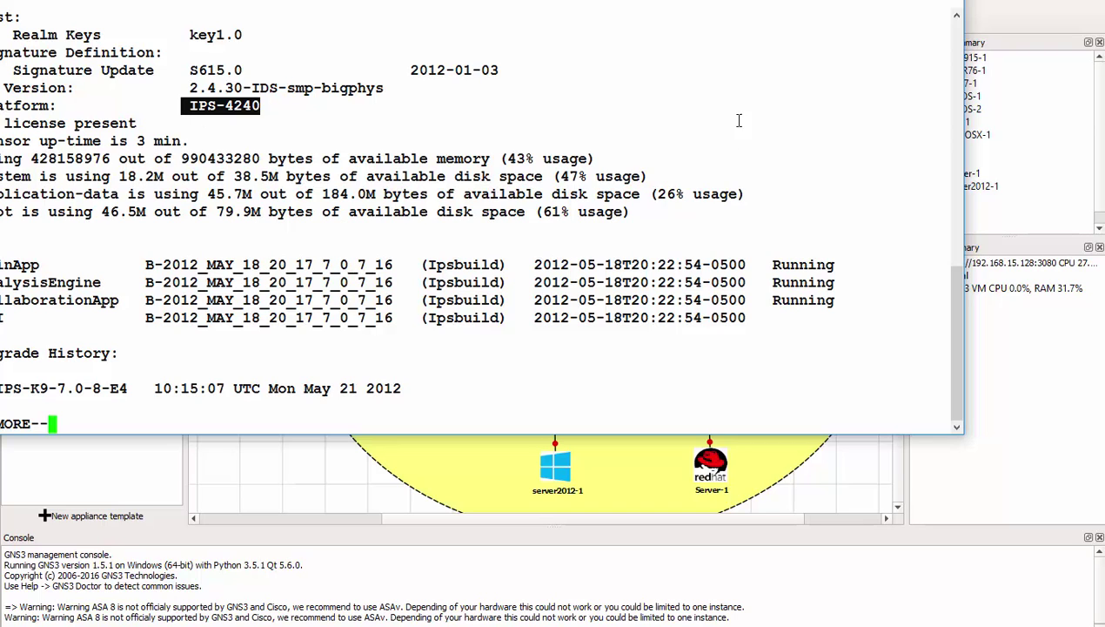
click(940, 5)
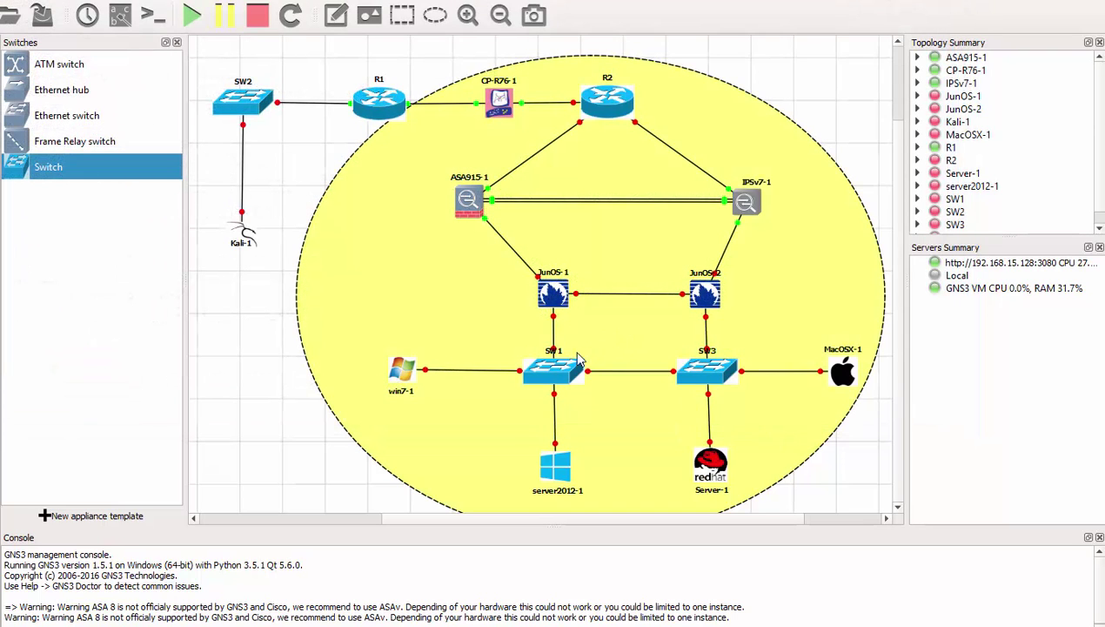
Step: Start the MacOSX-1 node and bring up its VNC console at the macOS login screen
right_click(842, 374)
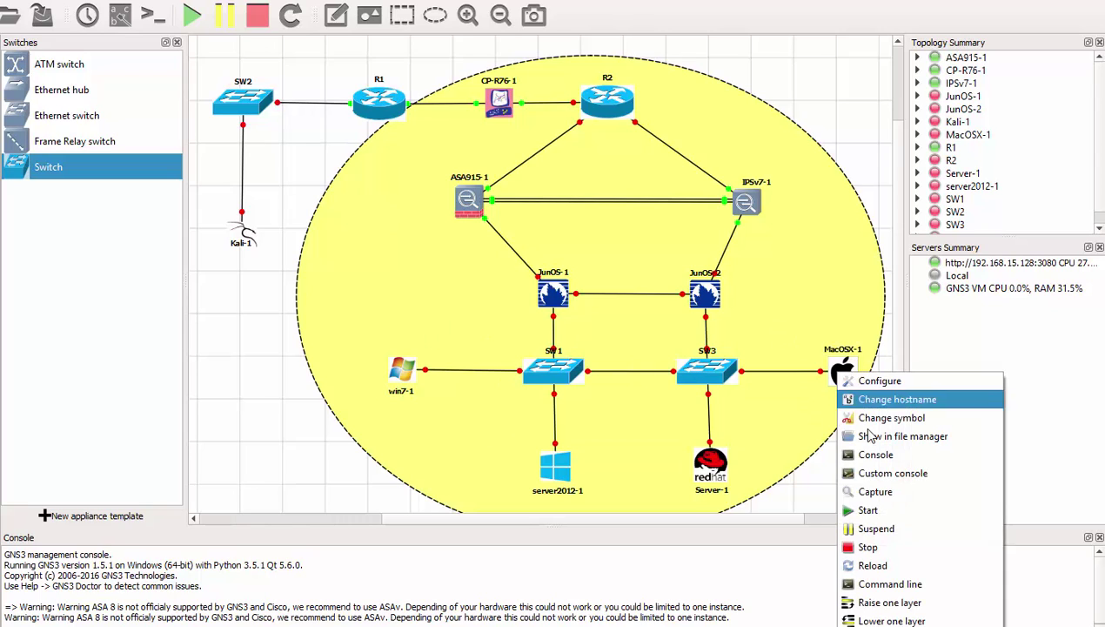
click(871, 510)
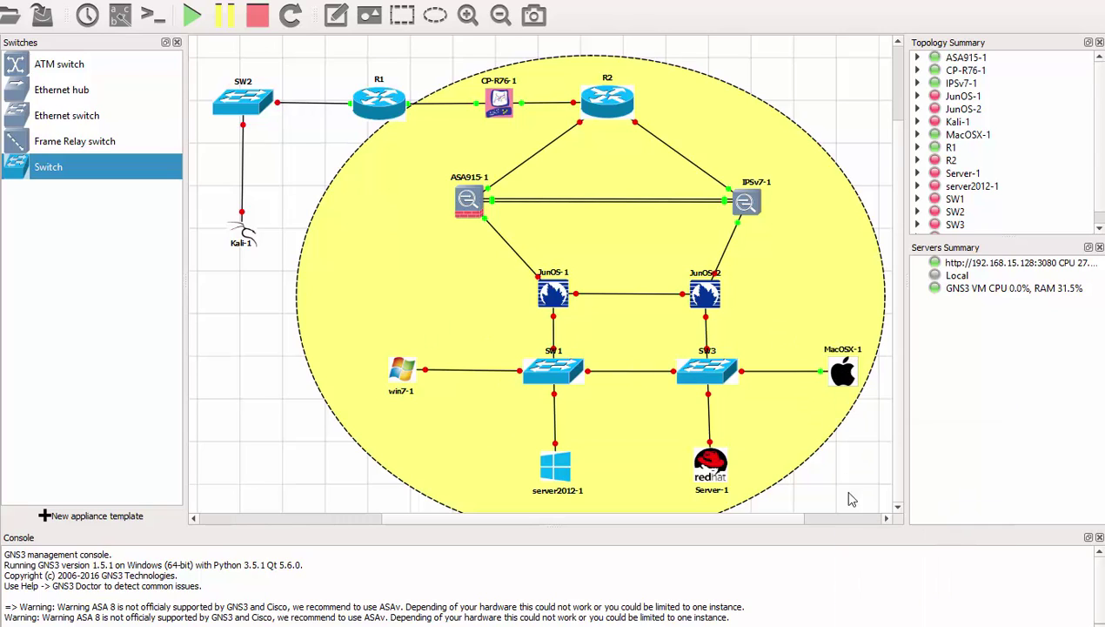
double_click(843, 373)
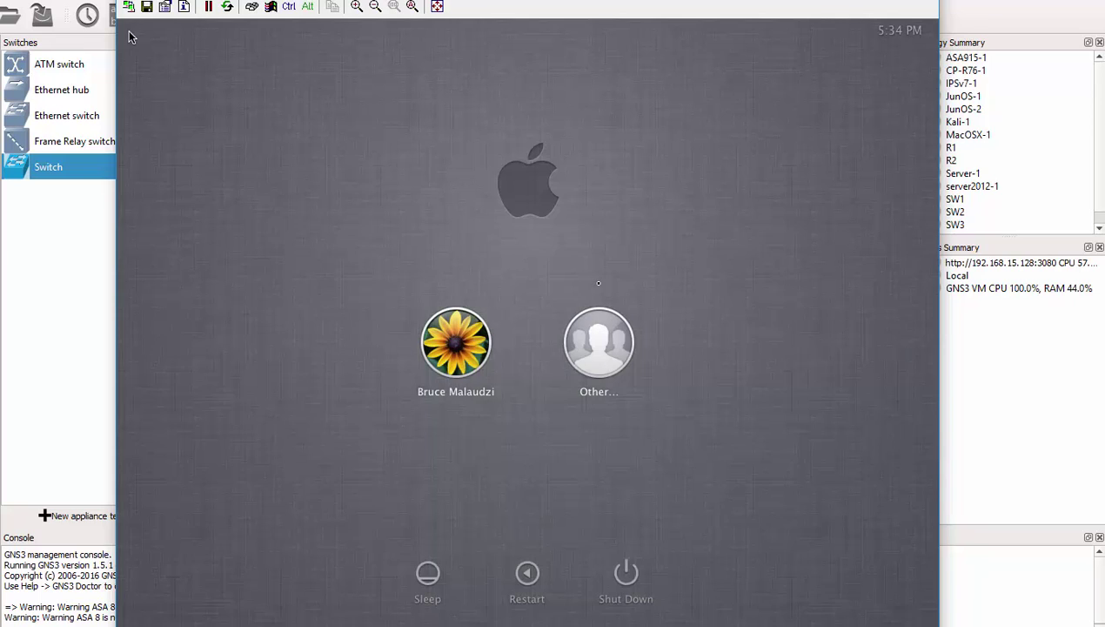
Step: Sign in to the MacOSX-1 desktop with the user account's password, retrying after a rejection
click(450, 351)
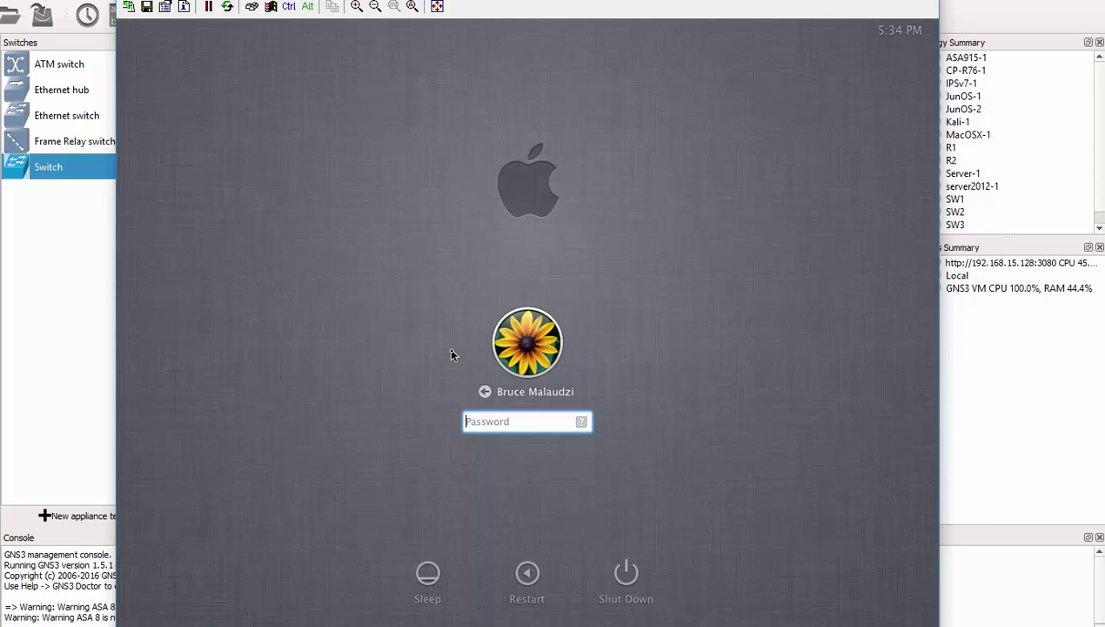
text(******)
key(Return)
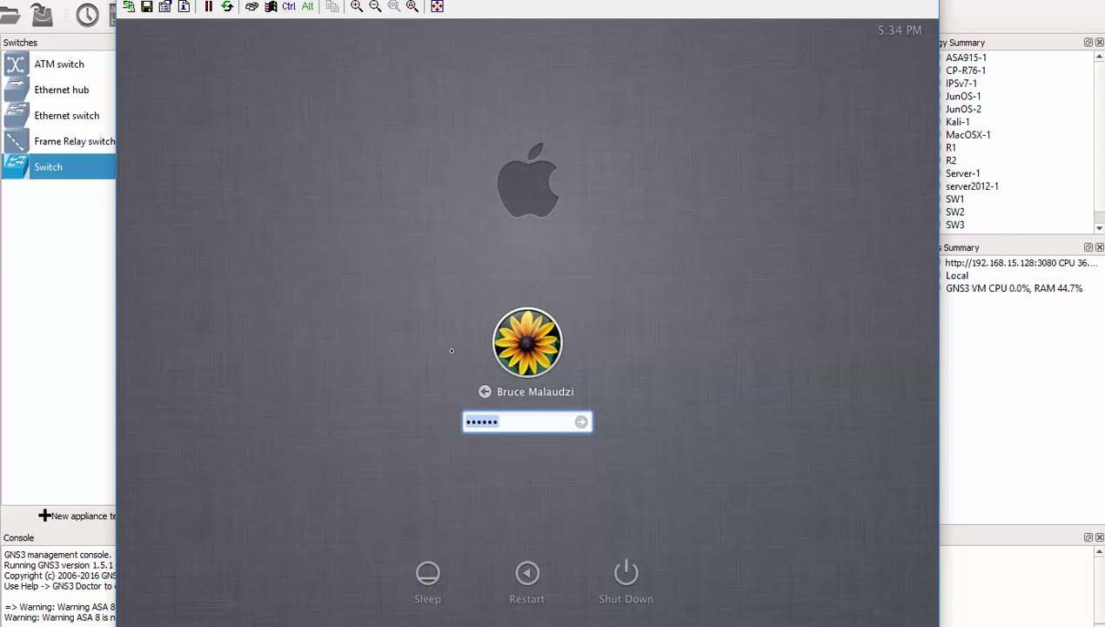
key(BackSpace)
text(******)
key(Return)
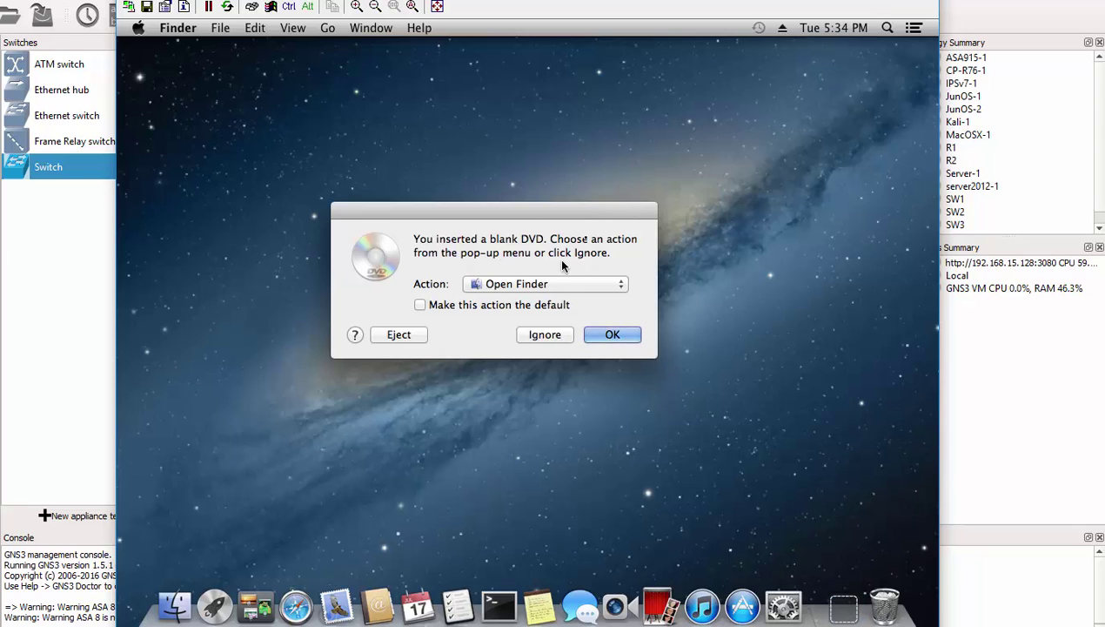
Step: Ignore the blank DVD prompt and view About This Mac, showing OS X 10.8.3 with 2 GB RAM
click(538, 336)
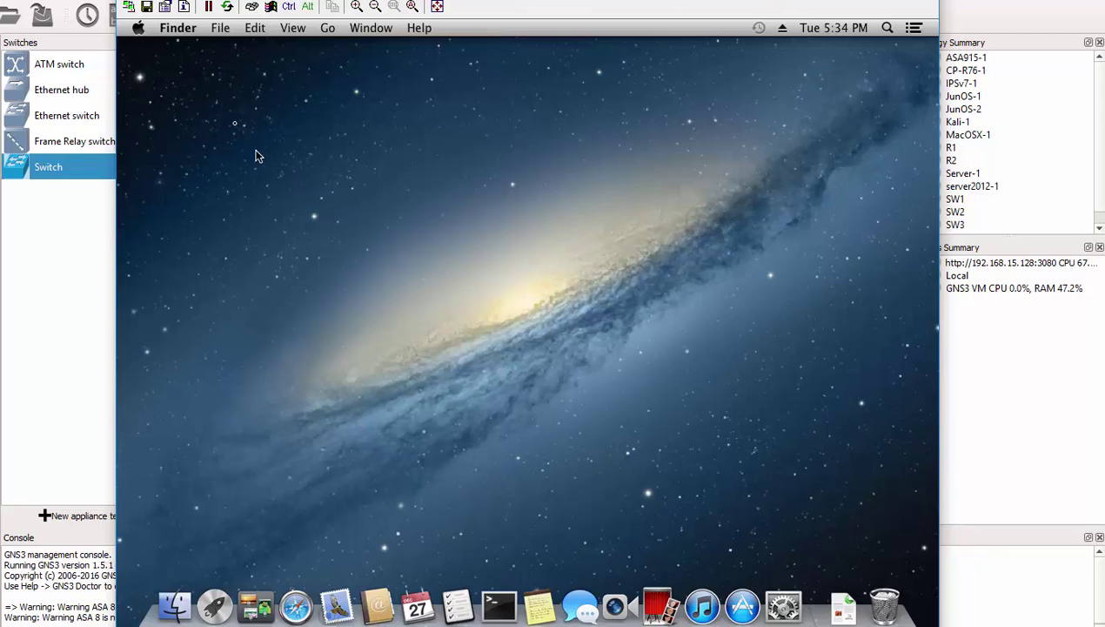
click(136, 29)
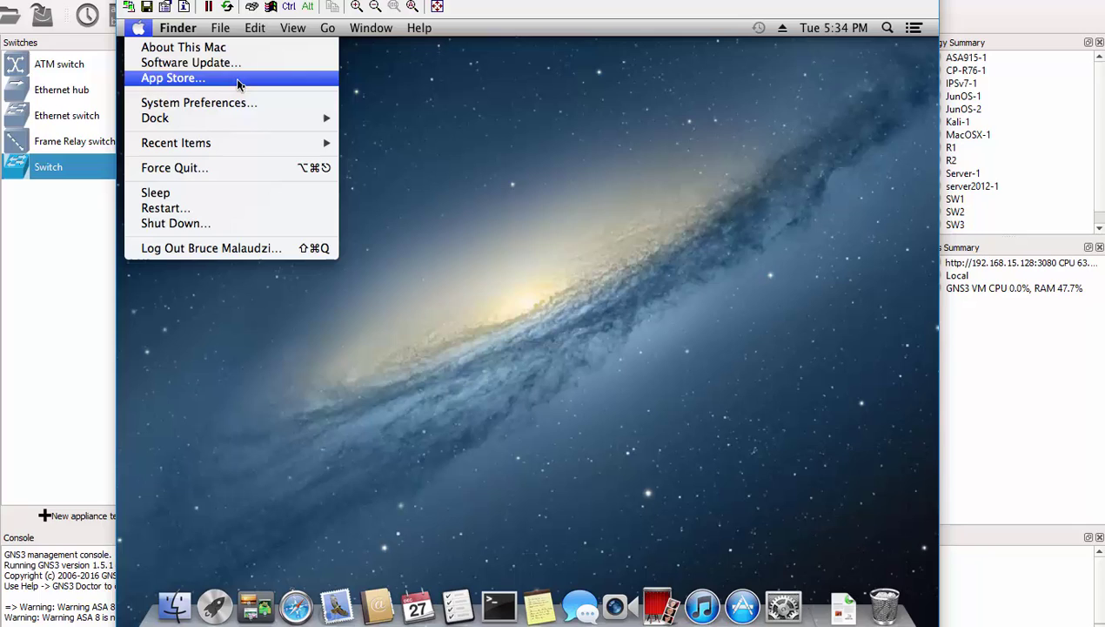
click(232, 49)
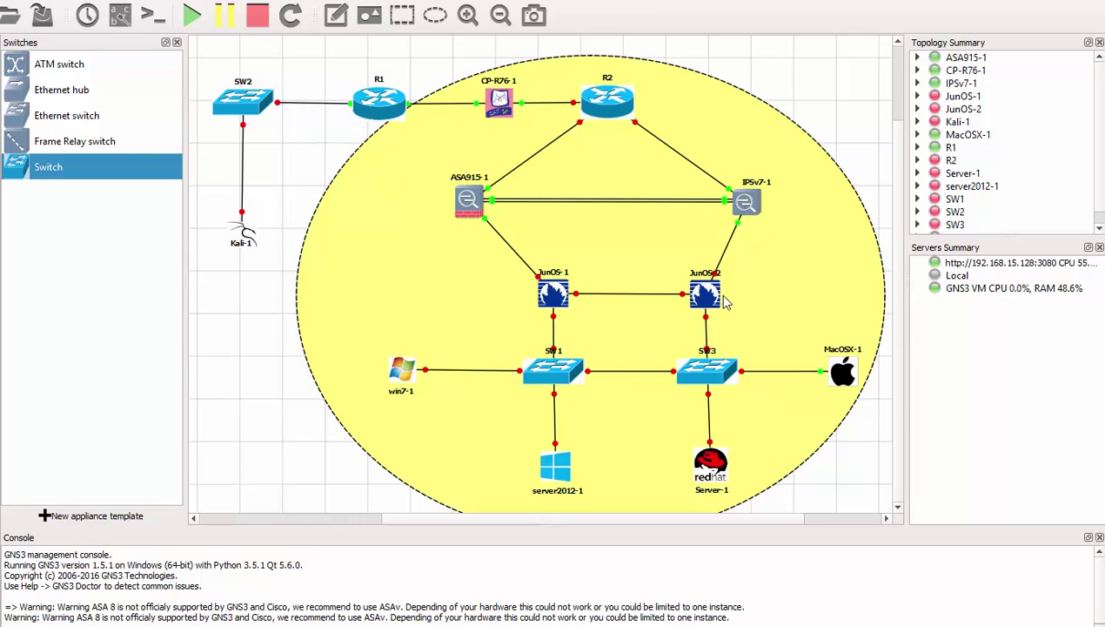
Step: Start the server2012-1 node and open its VNC console at the Windows lock screen
right_click(405, 377)
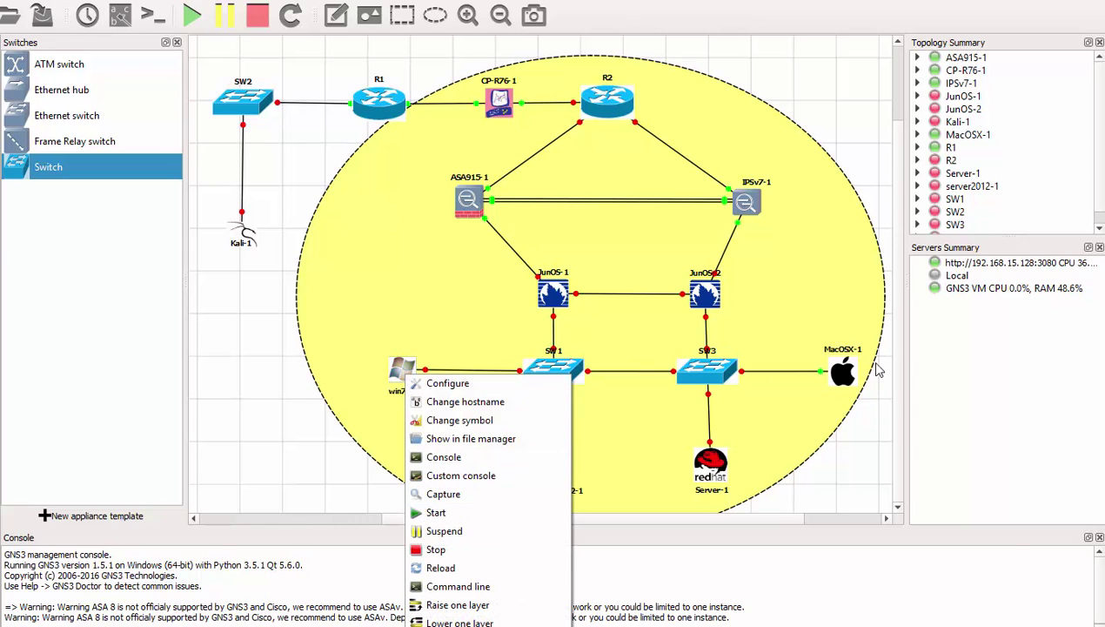
right_click(849, 383)
click(866, 547)
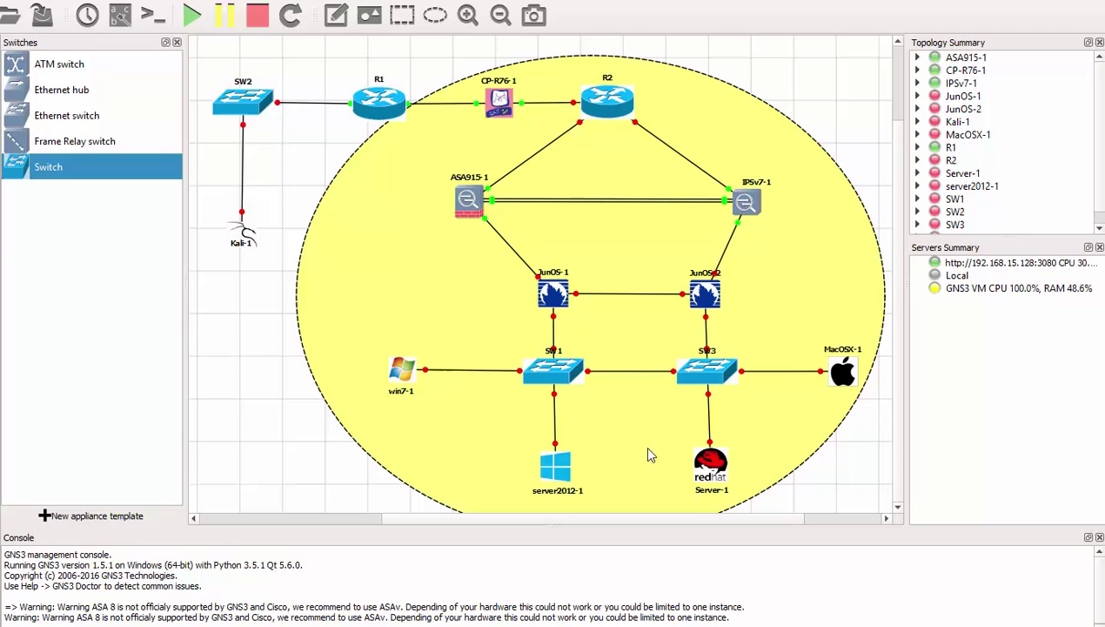
right_click(564, 473)
click(562, 473)
right_click(557, 473)
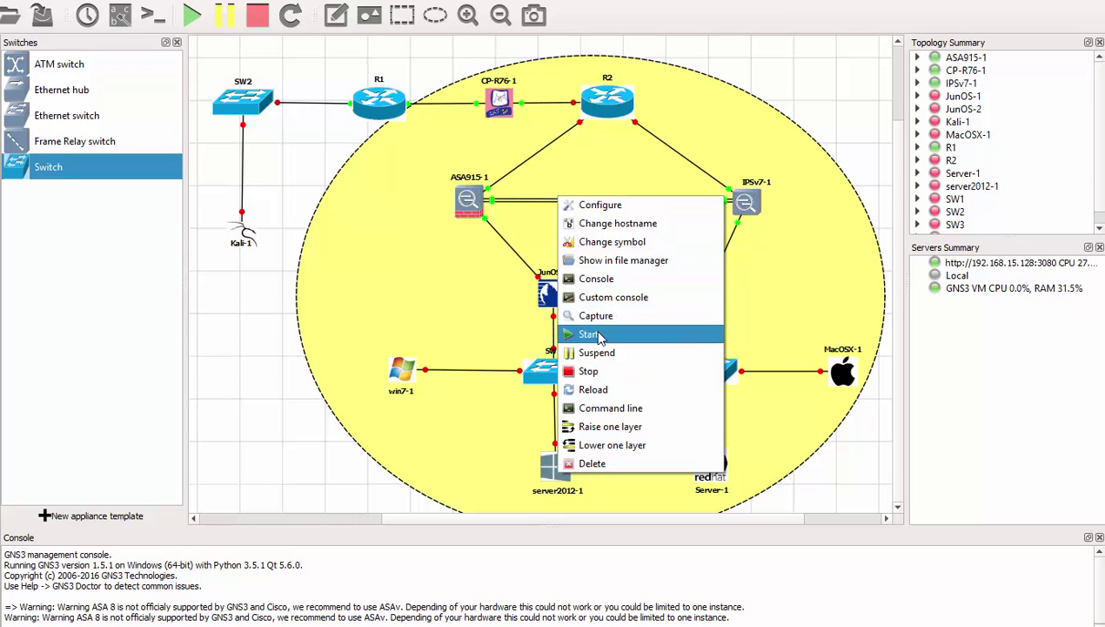
click(599, 336)
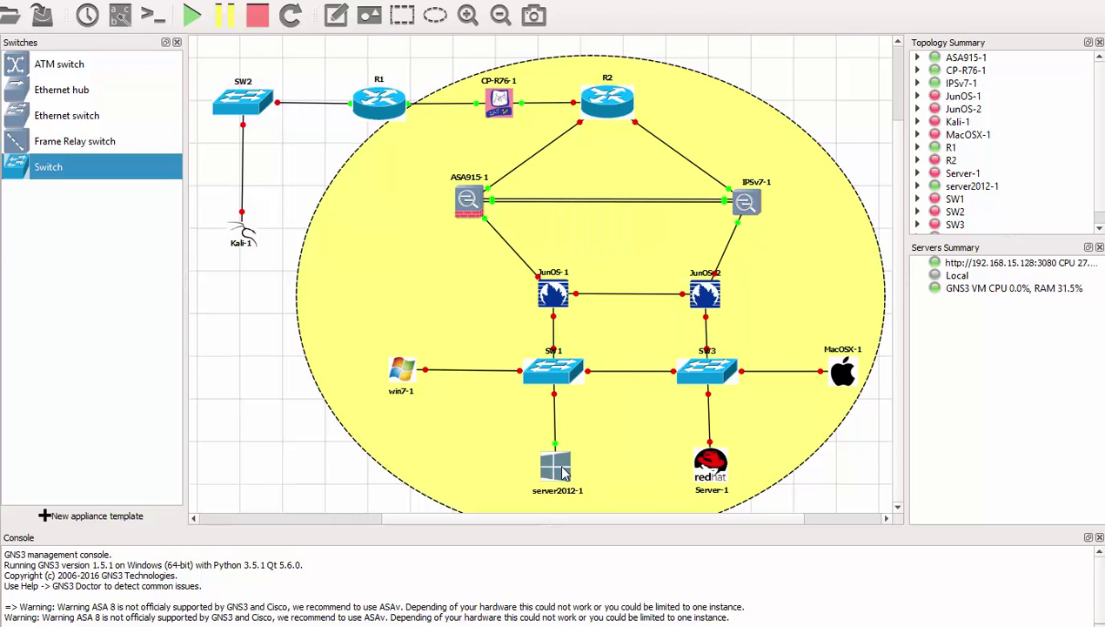
double_click(558, 468)
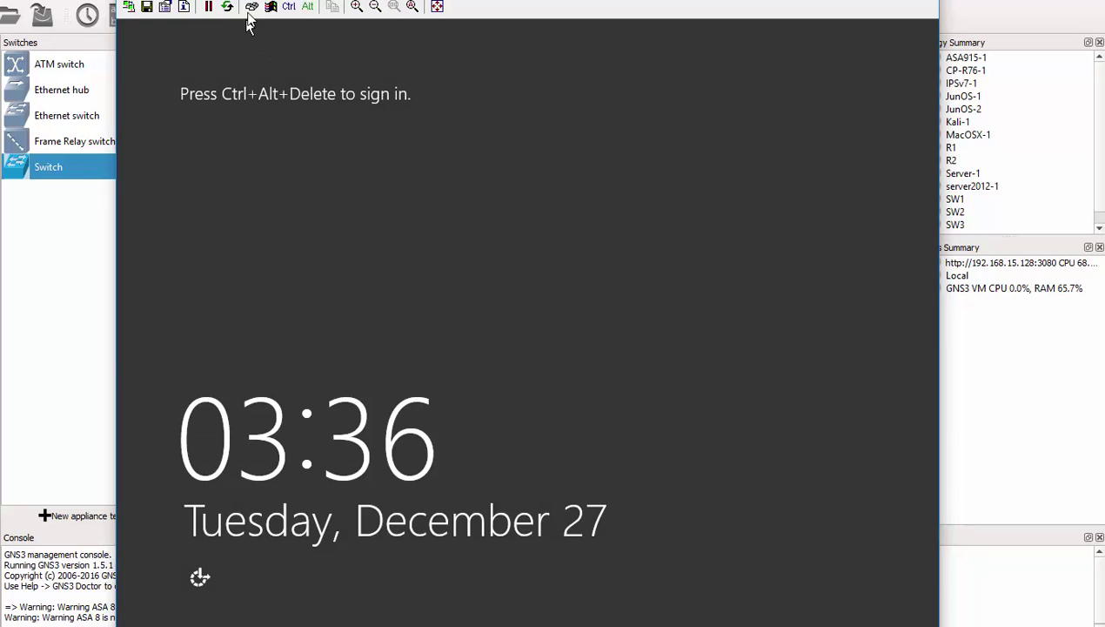
Step: Send Ctrl+Alt+Del and sign in to server2012-1 with the Administrator password
click(252, 7)
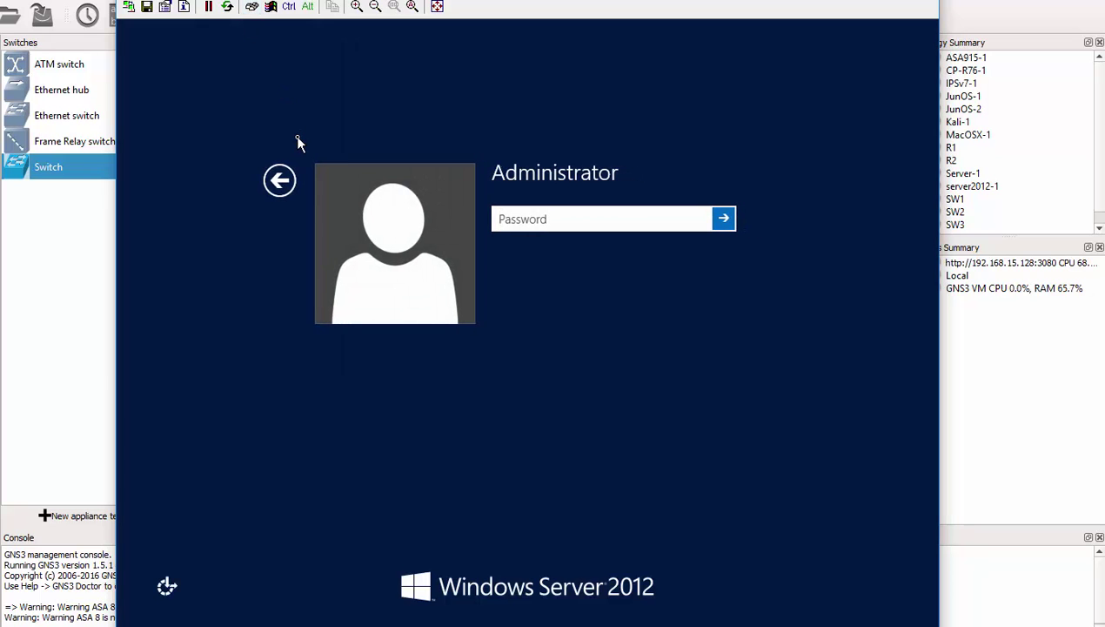
text(a)
key(BackSpace)
text(P@ssw0rd)
key(Return)
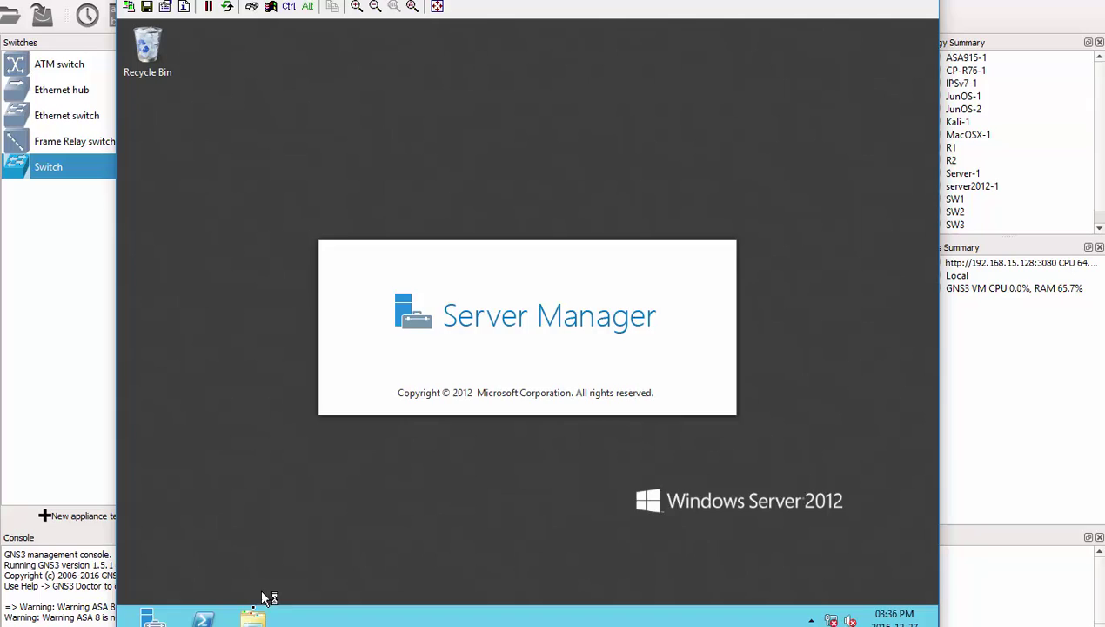
Step: Open and close the Libraries window, then close the server2012-1 console
click(253, 617)
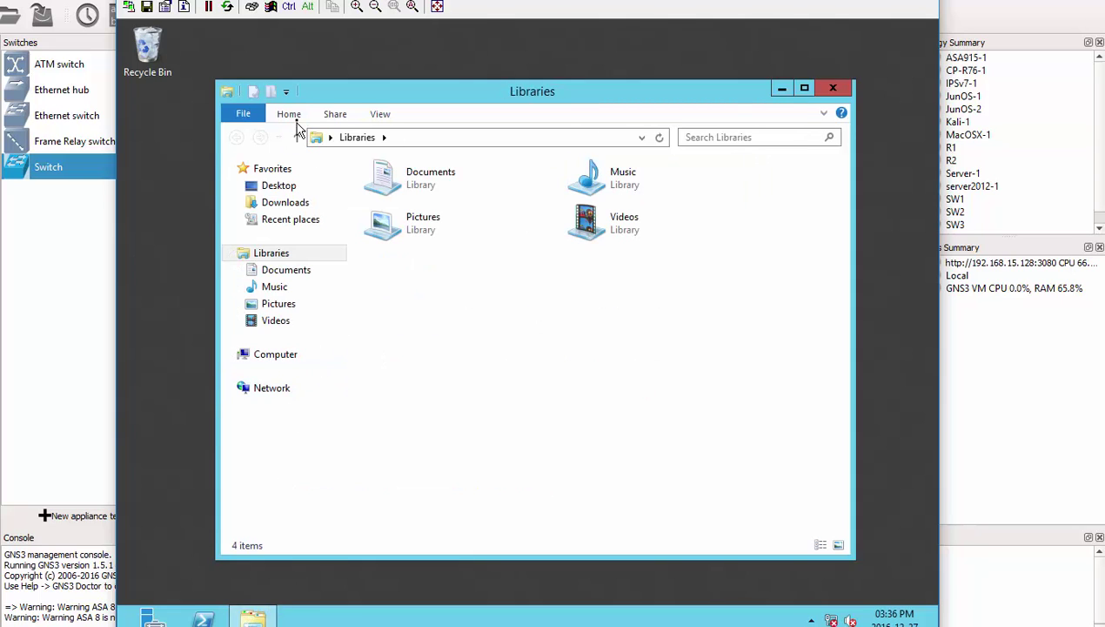
click(843, 94)
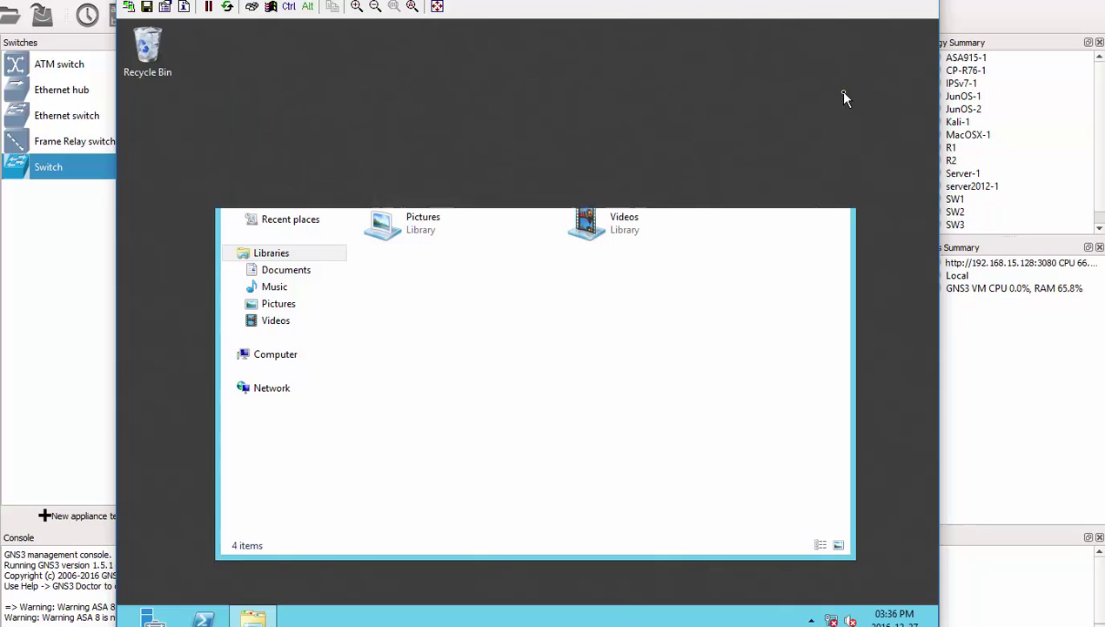
click(920, 3)
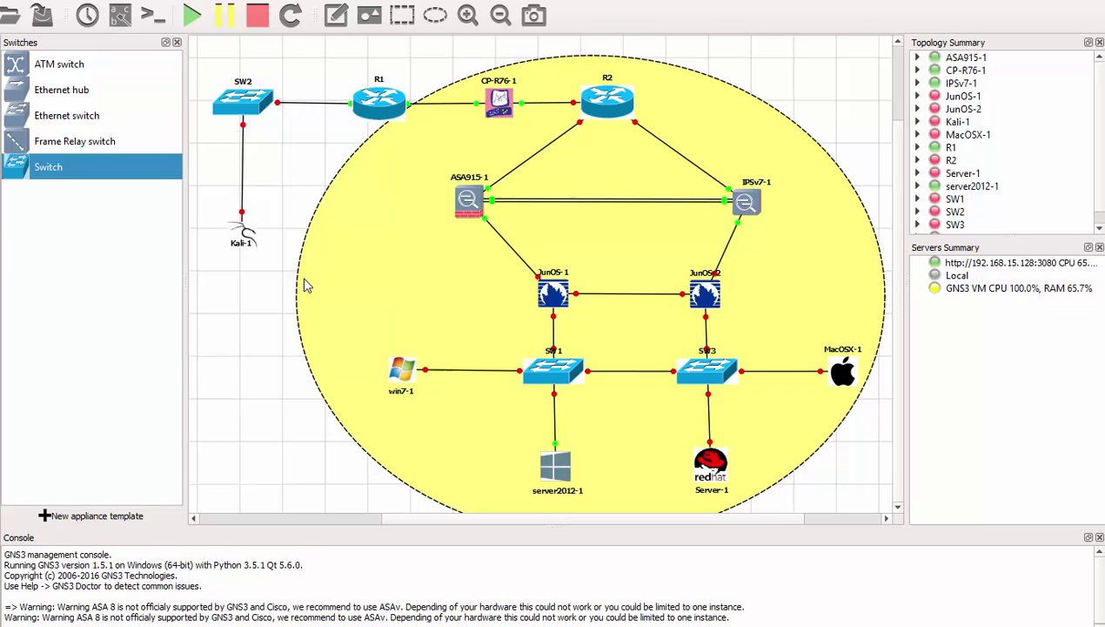